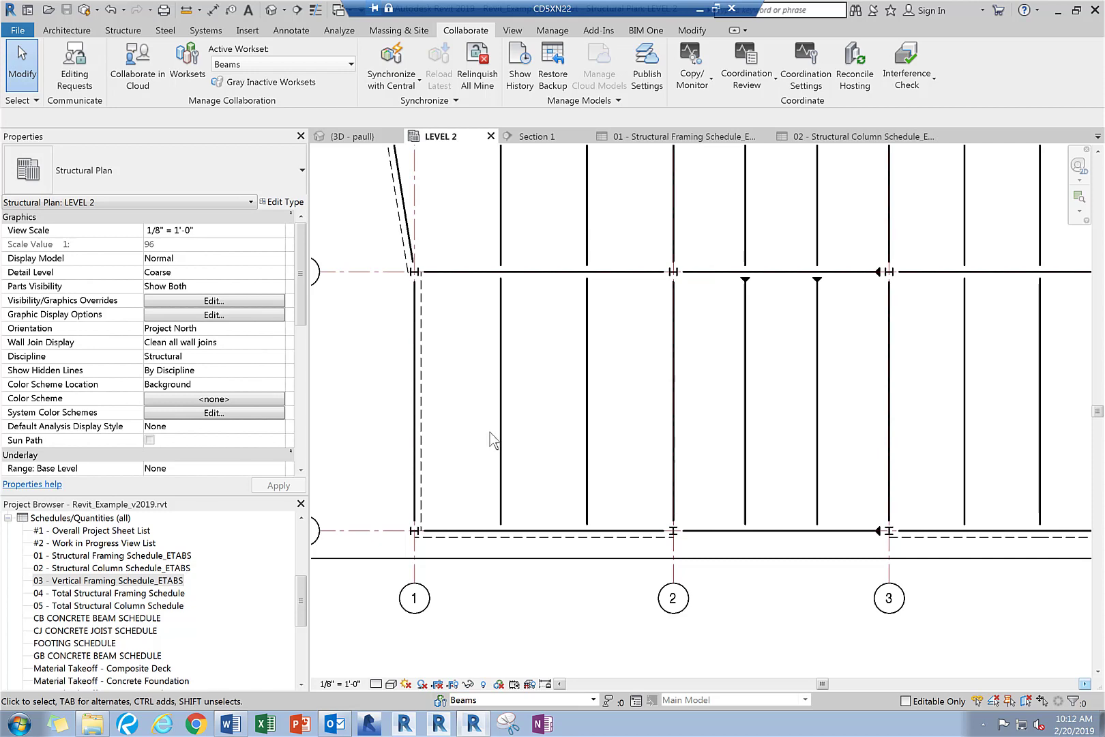
Review the project's user-created worksets and choose Beams as the active workset.
{"action": "left_click", "coordinate": [186, 67]}
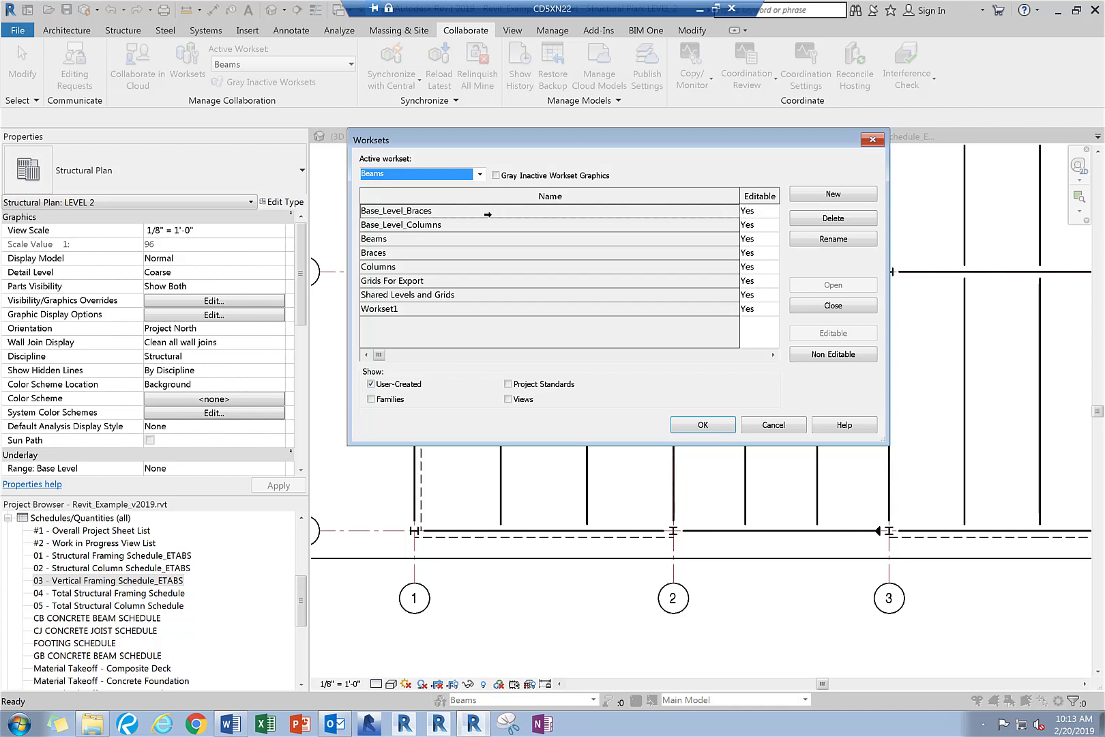
{"action": "left_click", "coordinate": [703, 425]}
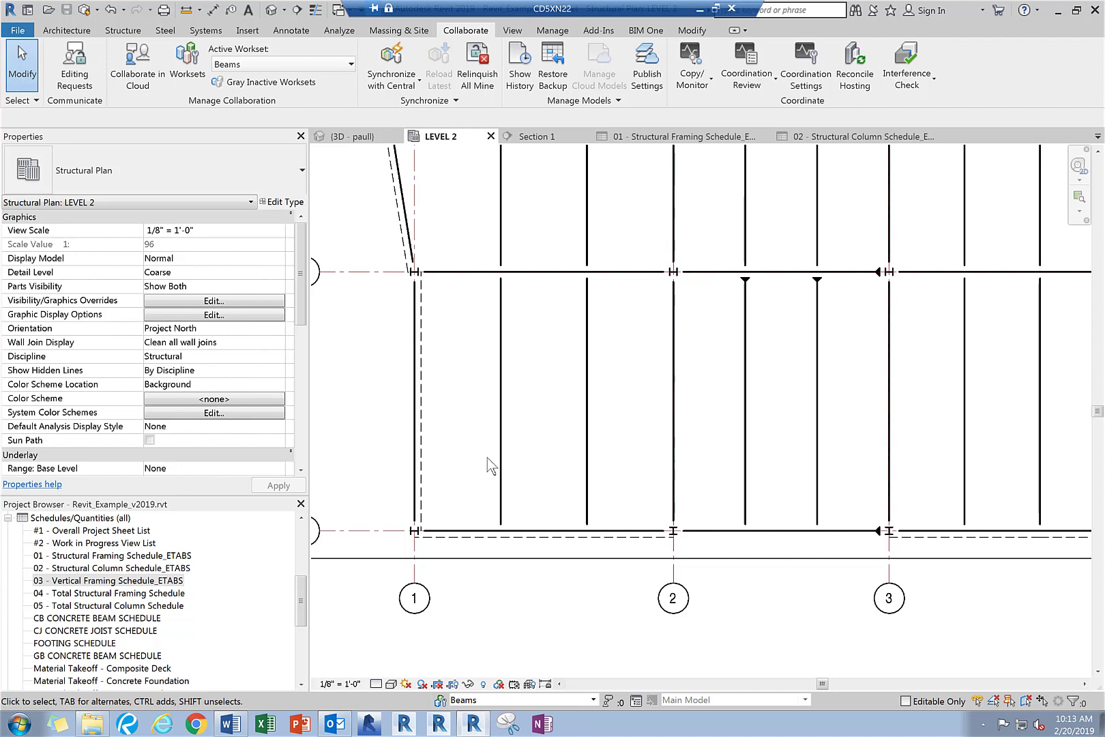
{"action": "left_click", "coordinate": [592, 699]}
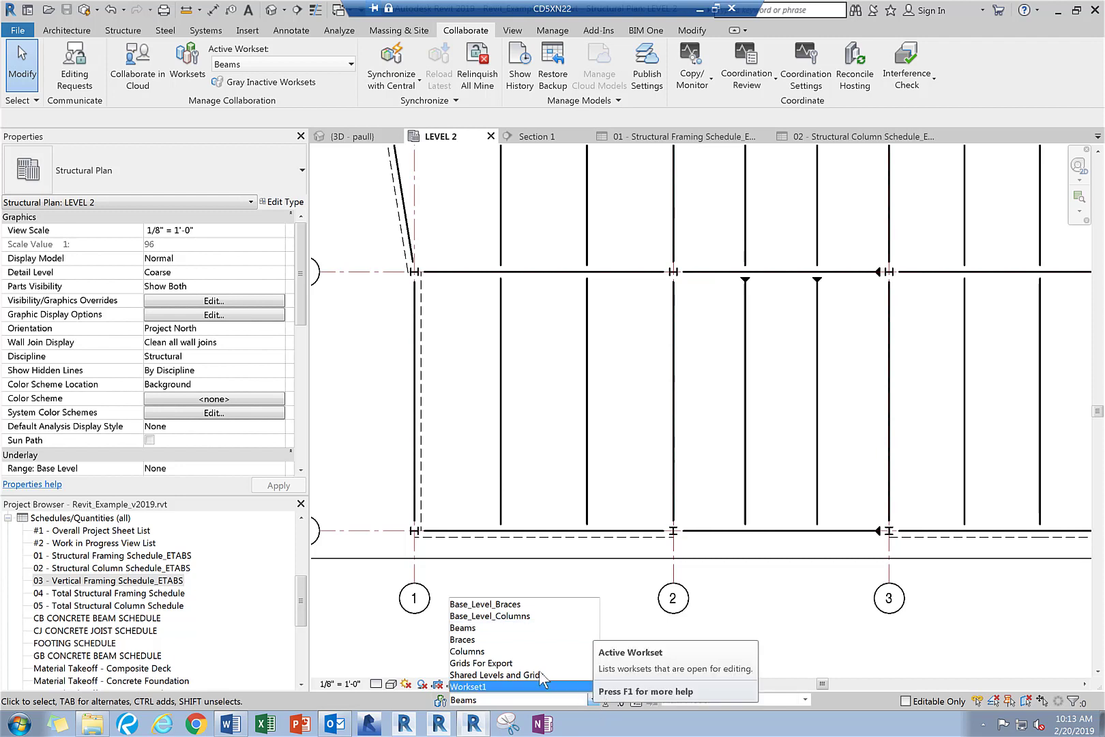
{"action": "left_click", "coordinate": [478, 628]}
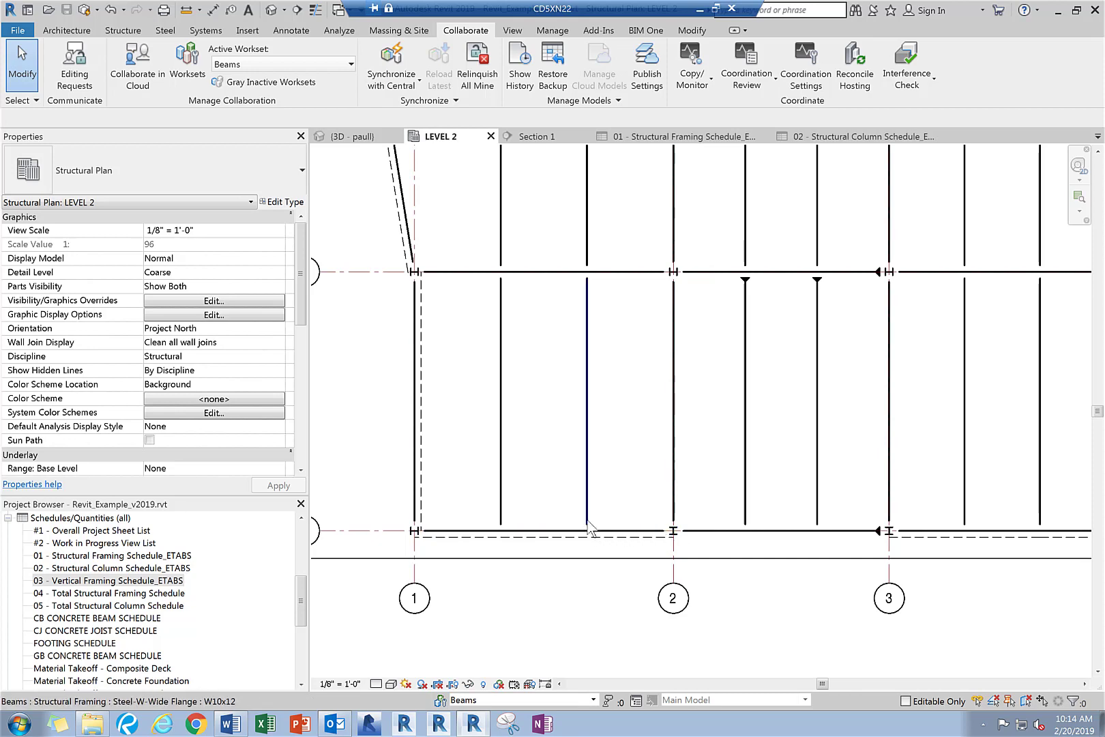
Inspect the direction arrows of the interior beams and the grid A girder between grids 1 and 2.
{"action": "left_click", "coordinate": [592, 270]}
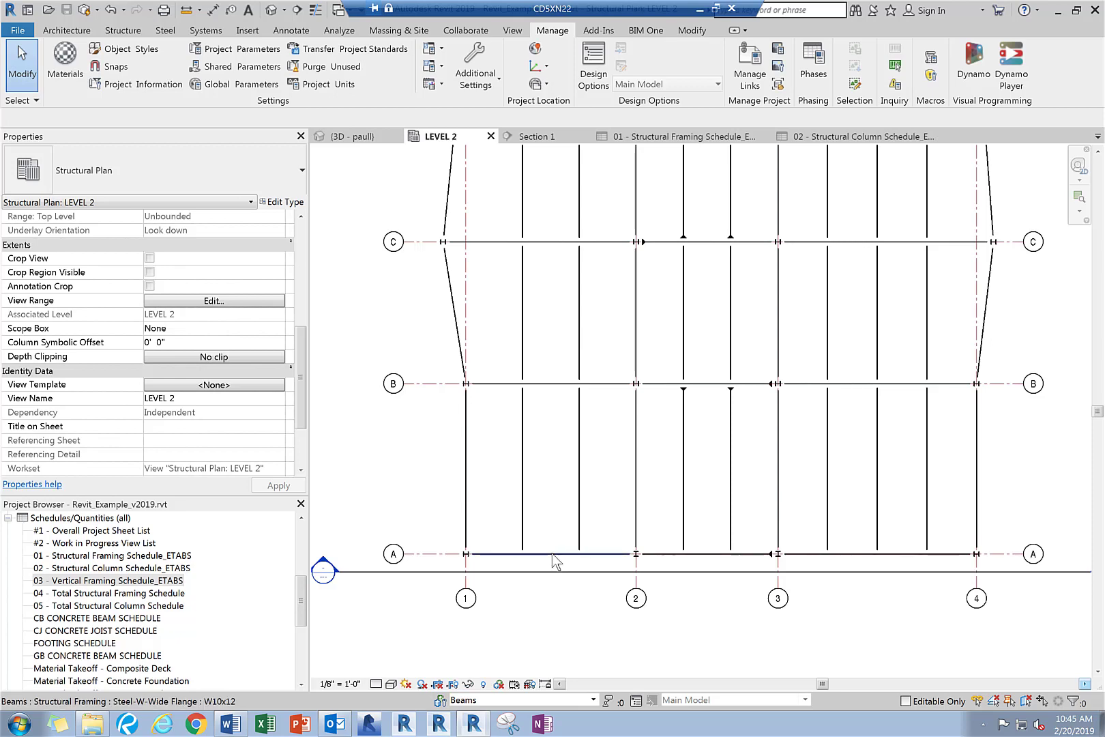
{"action": "left_click", "coordinate": [551, 555]}
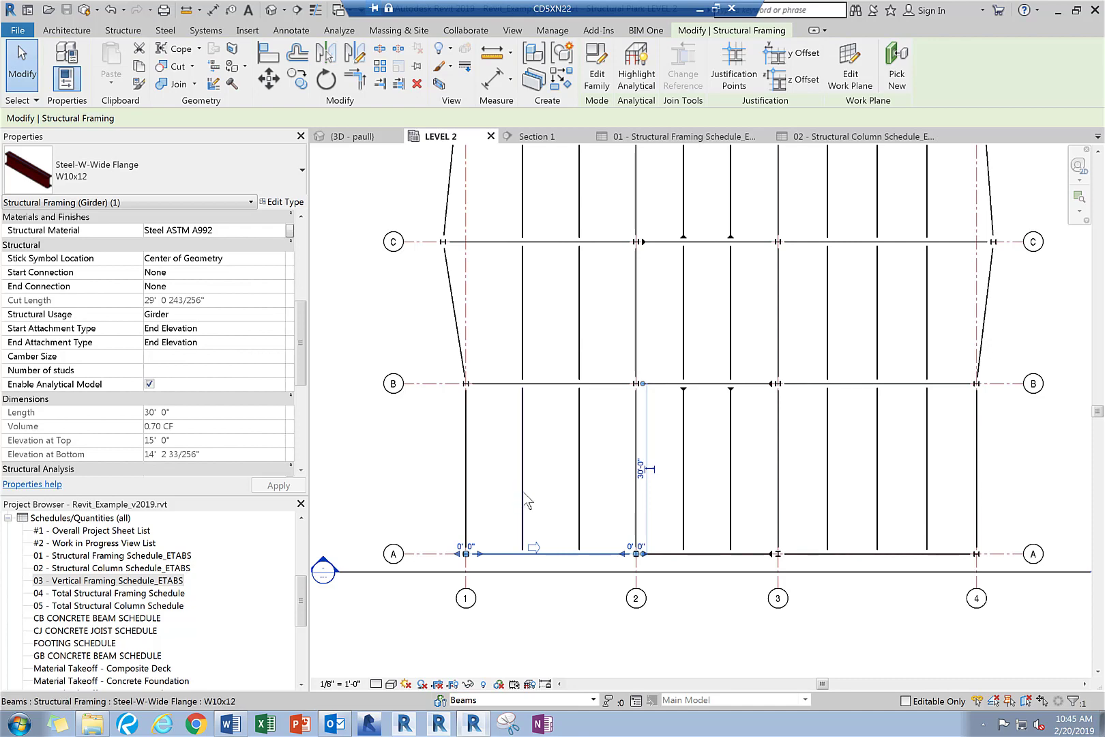
{"action": "left_click", "coordinate": [524, 497]}
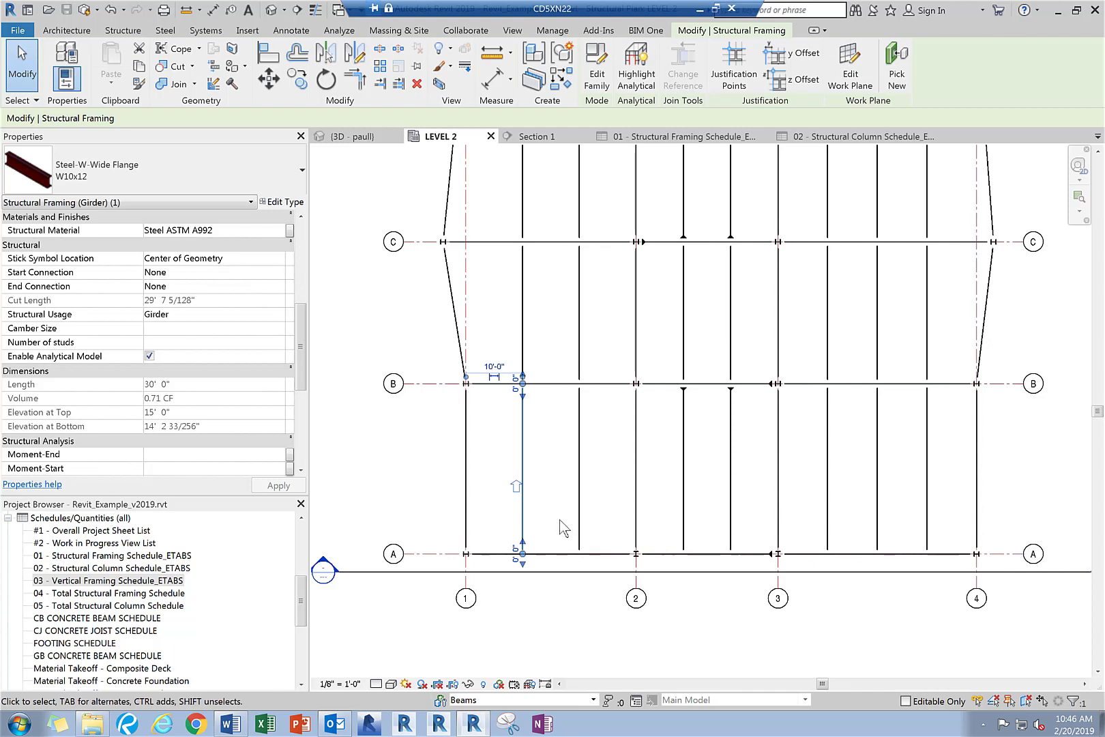
{"action": "scroll", "coordinate": [566, 497], "scroll_direction": "up", "scroll_amount": 4}
{"action": "left_click", "coordinate": [579, 488]}
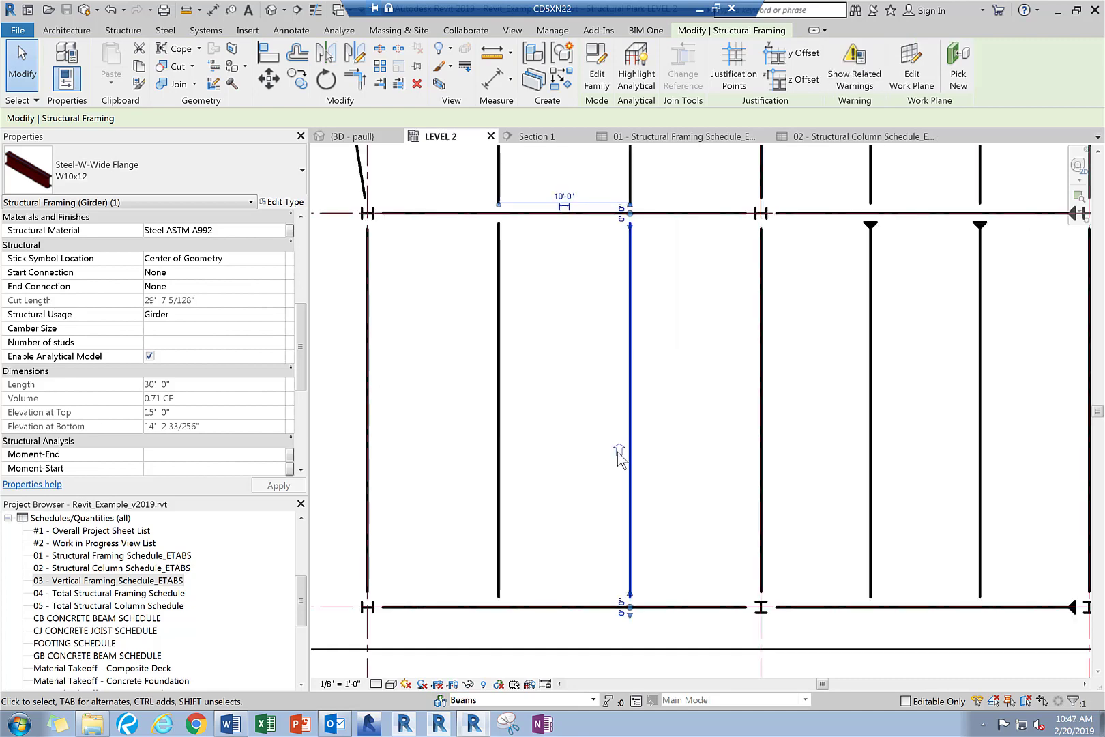
{"action": "left_click", "coordinate": [618, 453]}
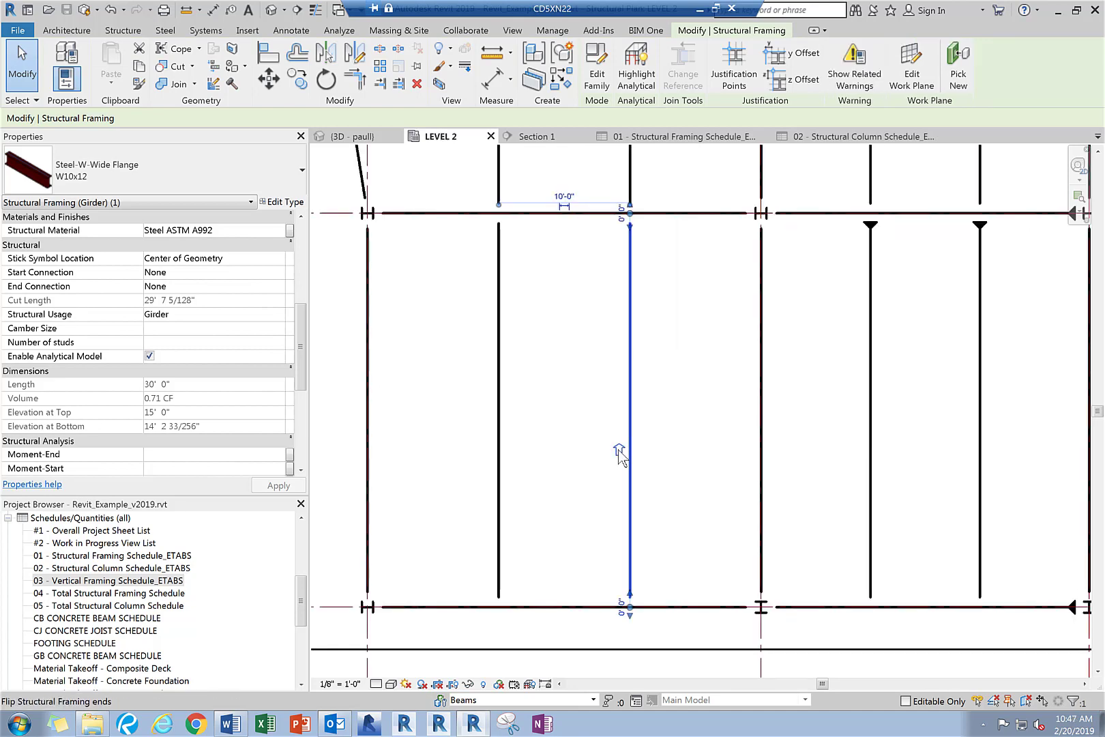
{"action": "left_click", "coordinate": [618, 453]}
{"action": "left_click", "coordinate": [713, 621]}
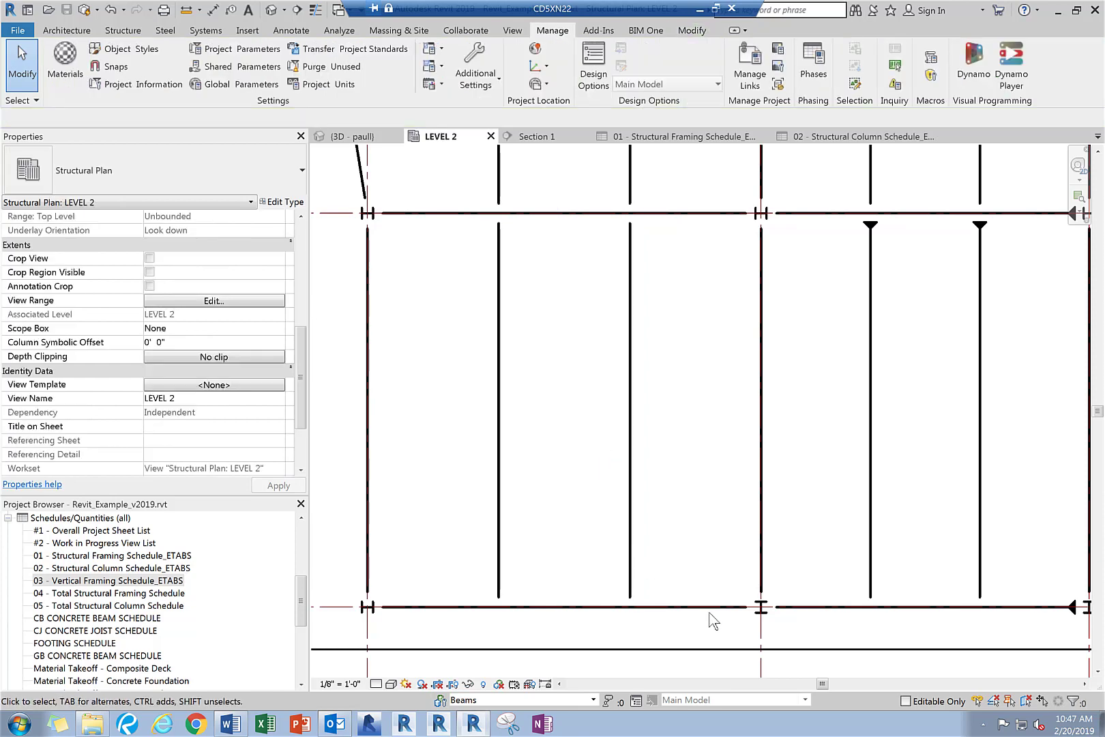
{"action": "left_click", "coordinate": [525, 606]}
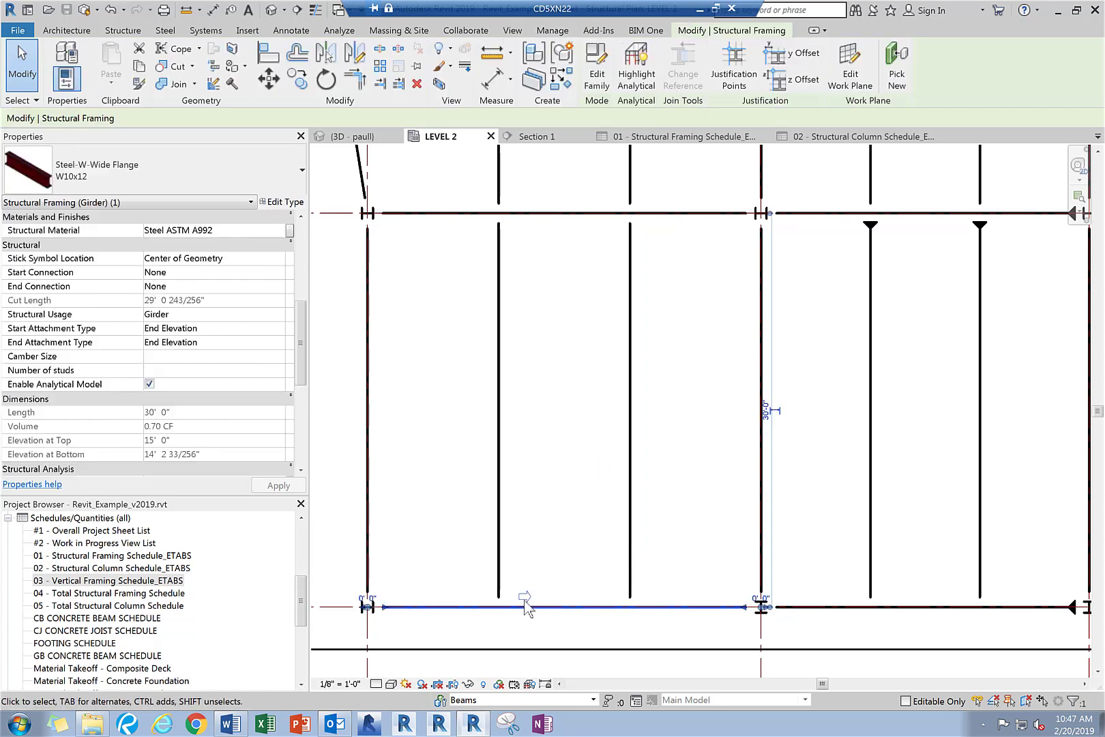
{"action": "left_click", "coordinate": [553, 575]}
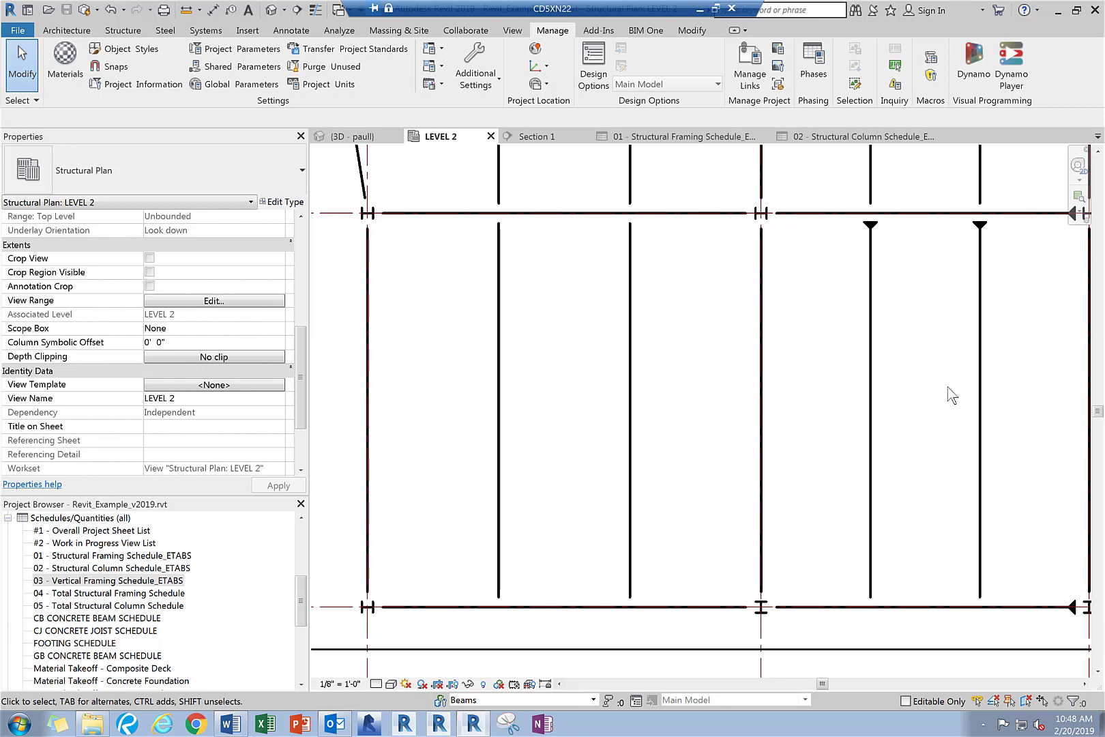
Switch to Dynamo, open the Flip Beam Direction Arrow.dyn graph in manual execution mode, and run it.
{"action": "left_click", "coordinate": [974, 63]}
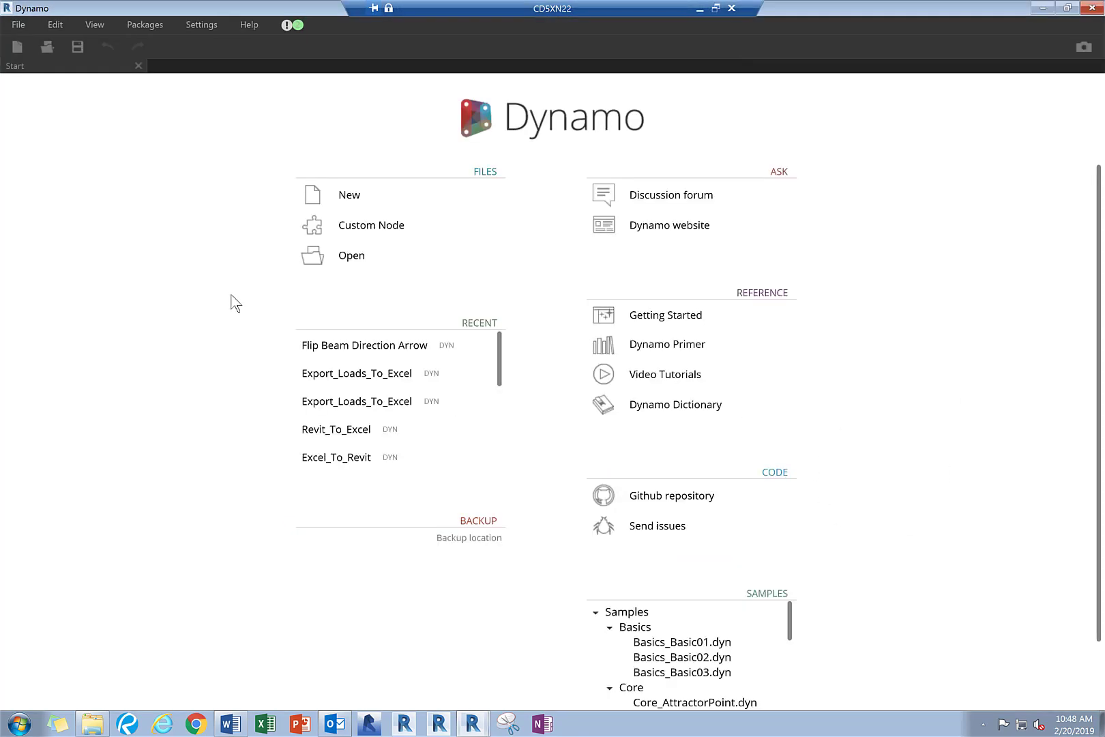
{"action": "left_click", "coordinate": [339, 258]}
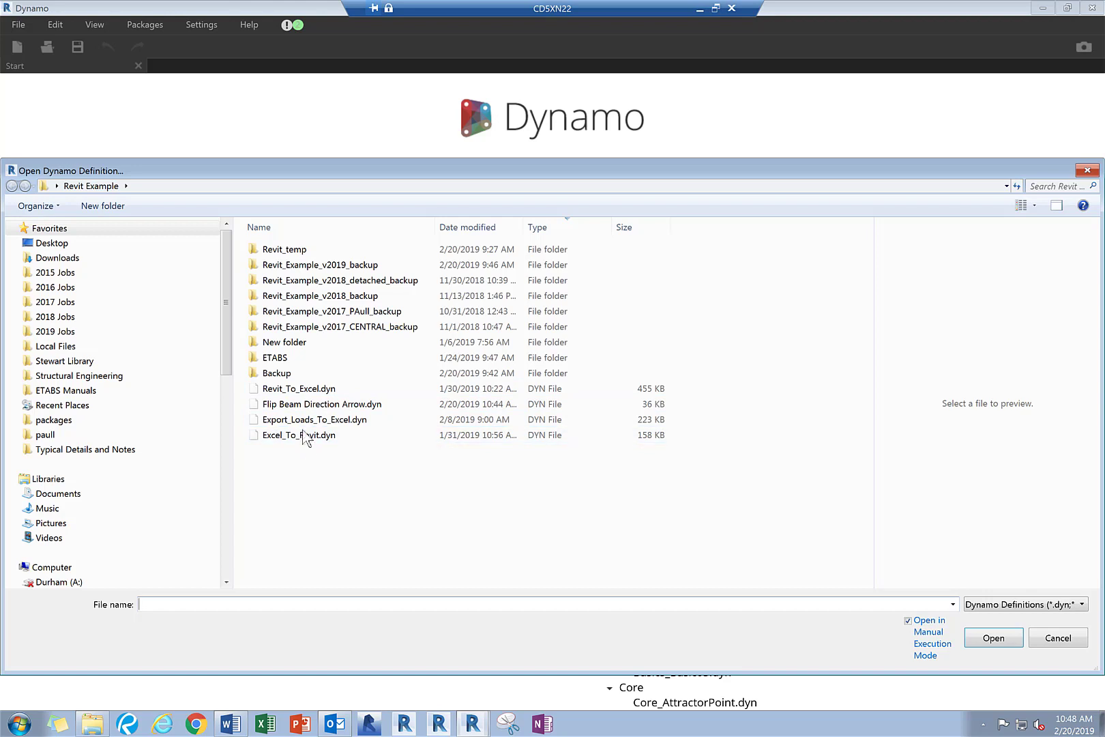
{"action": "left_click", "coordinate": [303, 407]}
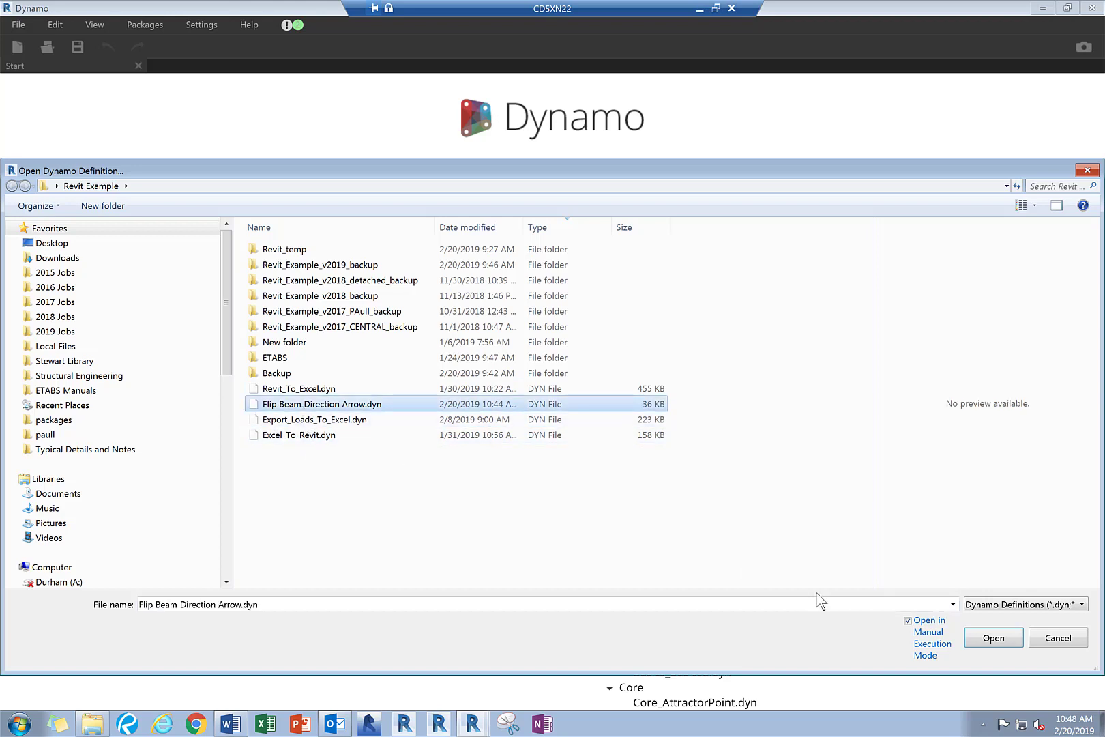
{"action": "left_click", "coordinate": [992, 637]}
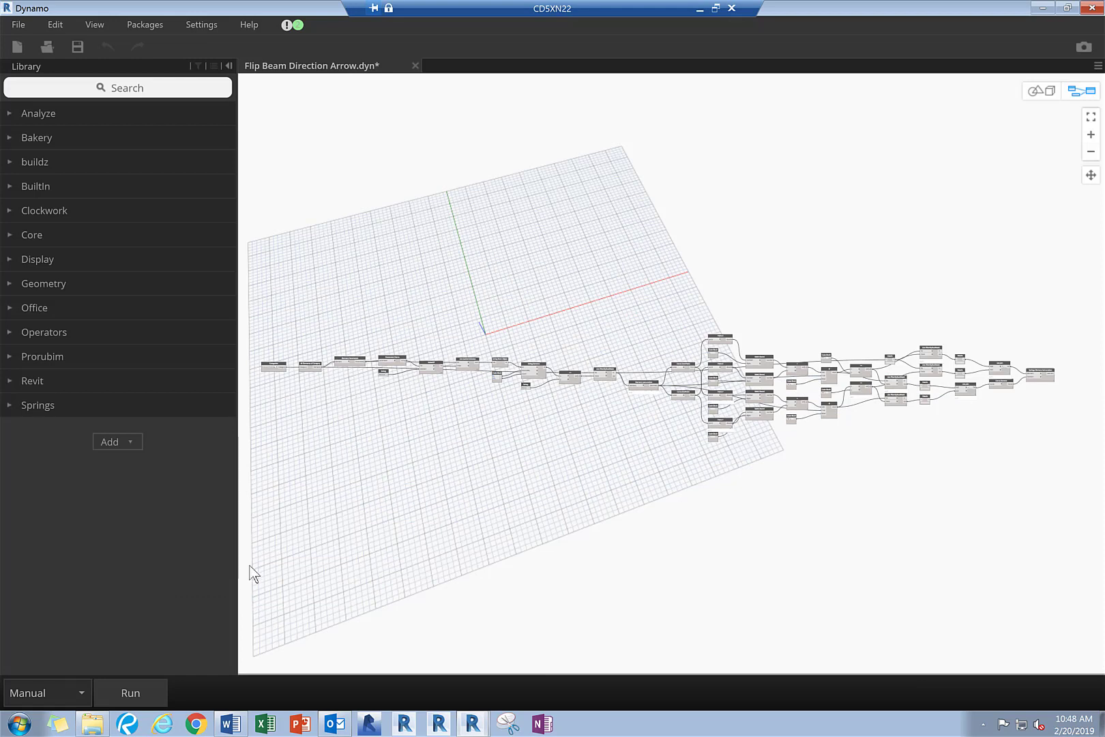
{"action": "left_click", "coordinate": [148, 695]}
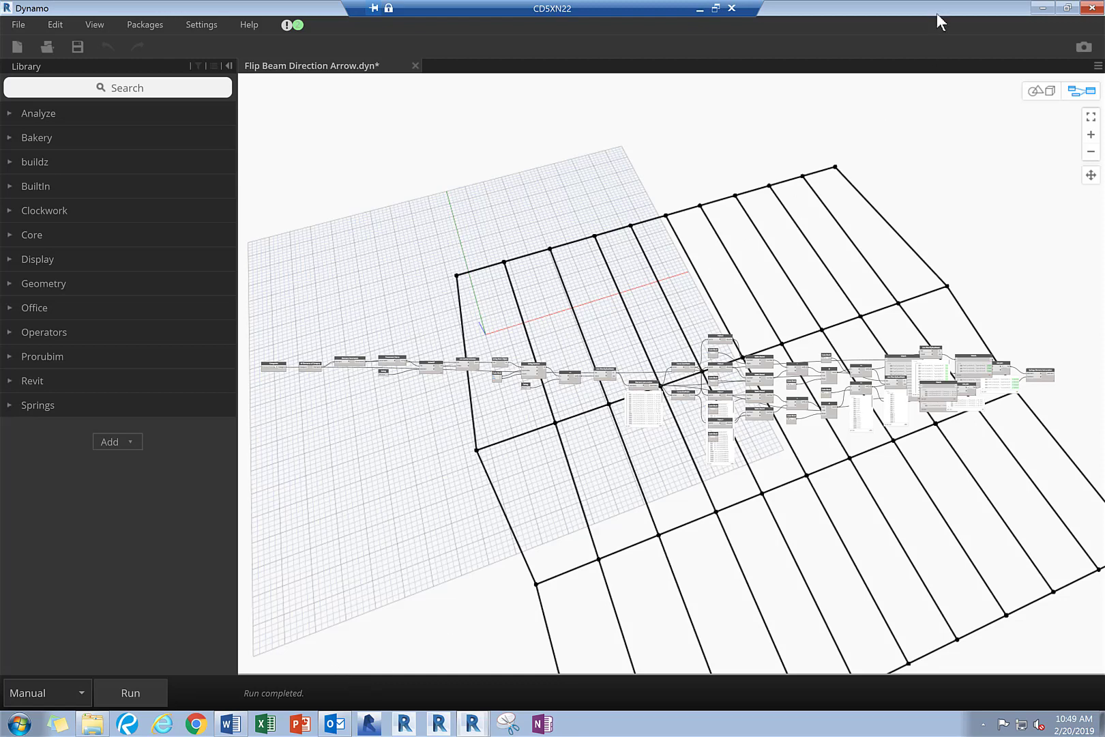
Return to Revit and check the direction arrows of the second interior beam and the grid A girder between grids 1 and 2.
{"action": "left_click", "coordinate": [1043, 8]}
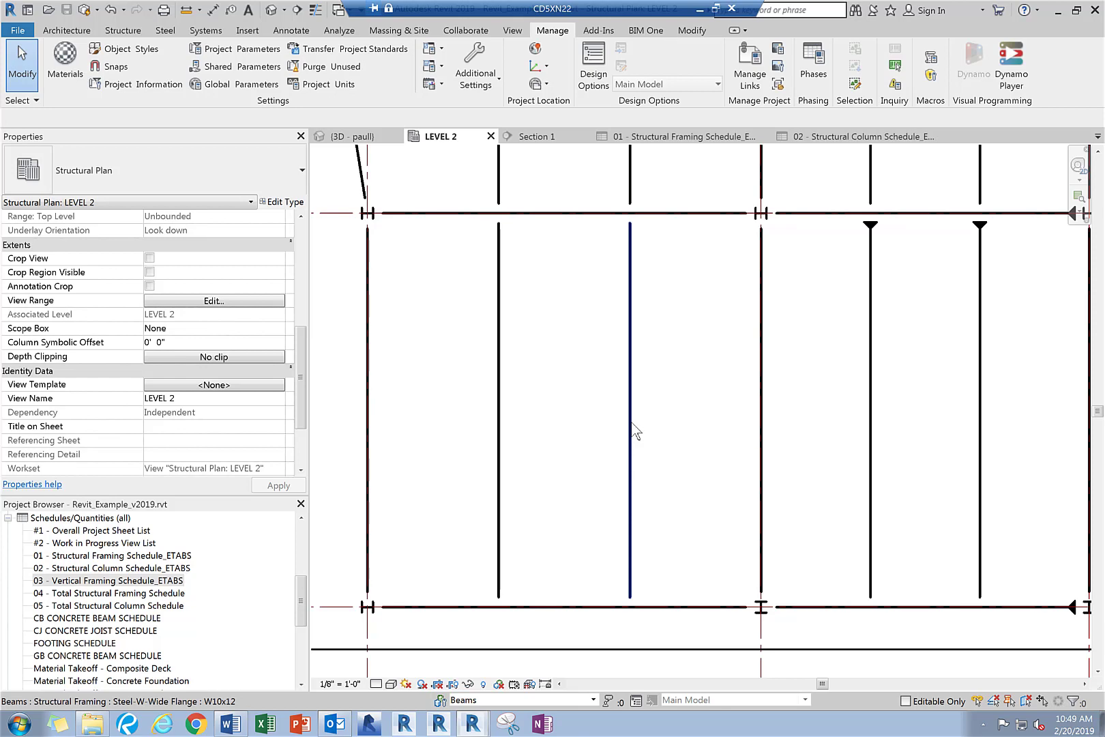
{"action": "left_click", "coordinate": [631, 431]}
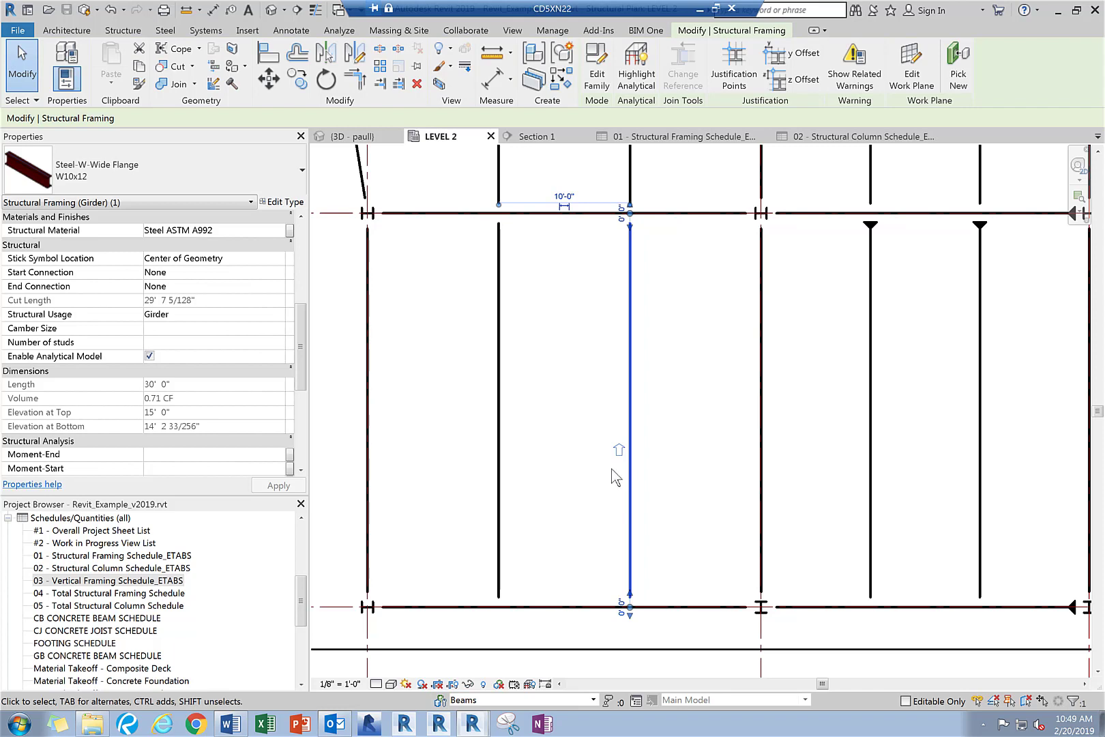
{"action": "left_click", "coordinate": [592, 634]}
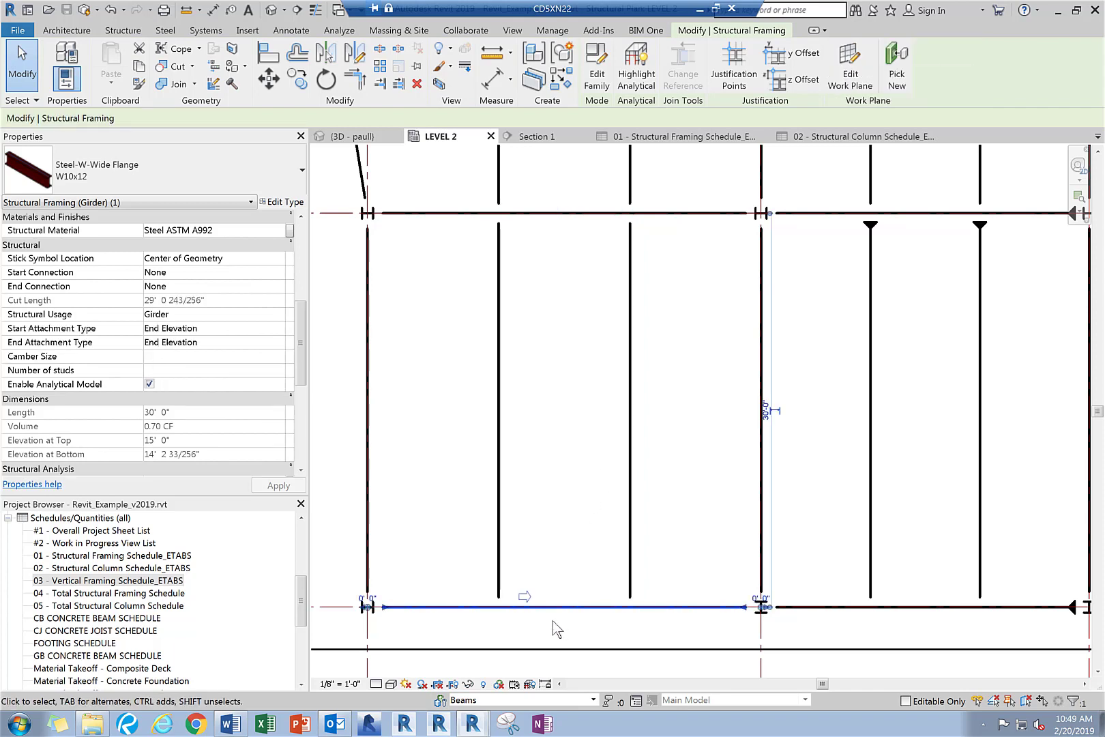
{"action": "left_click", "coordinate": [565, 551]}
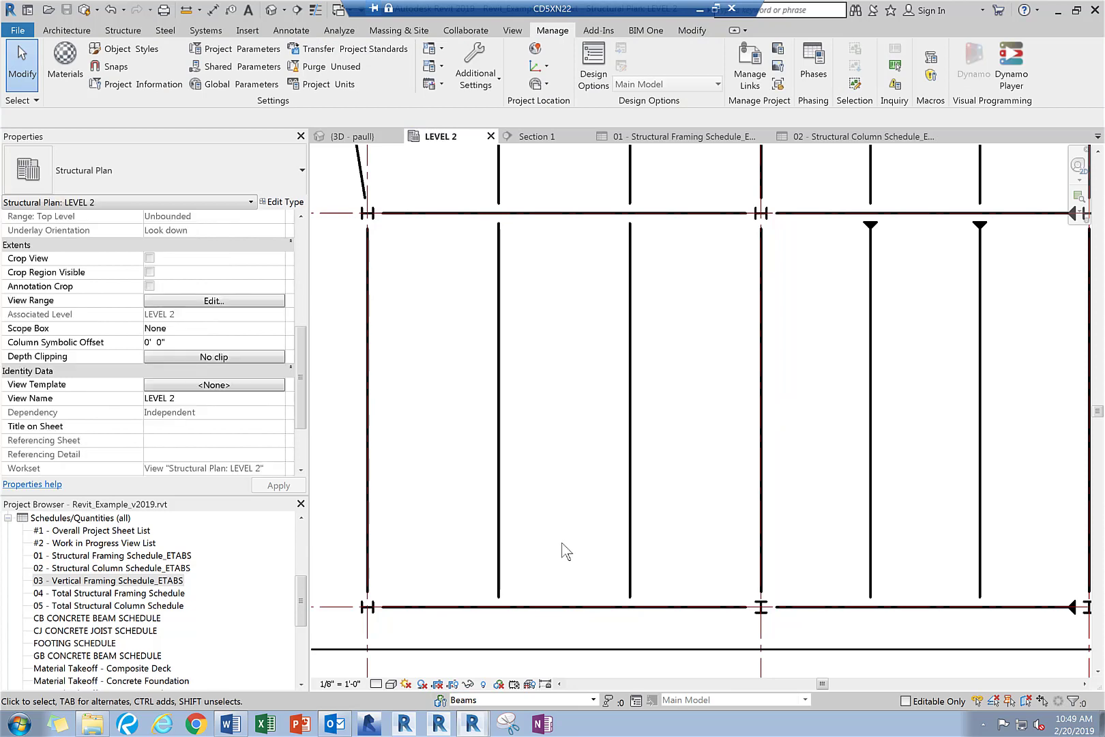
Turn on visibility of the Generic Models category in the LEVEL 2 plan's graphic overrides.
{"action": "key", "text": "v"}
{"action": "key", "text": "g"}
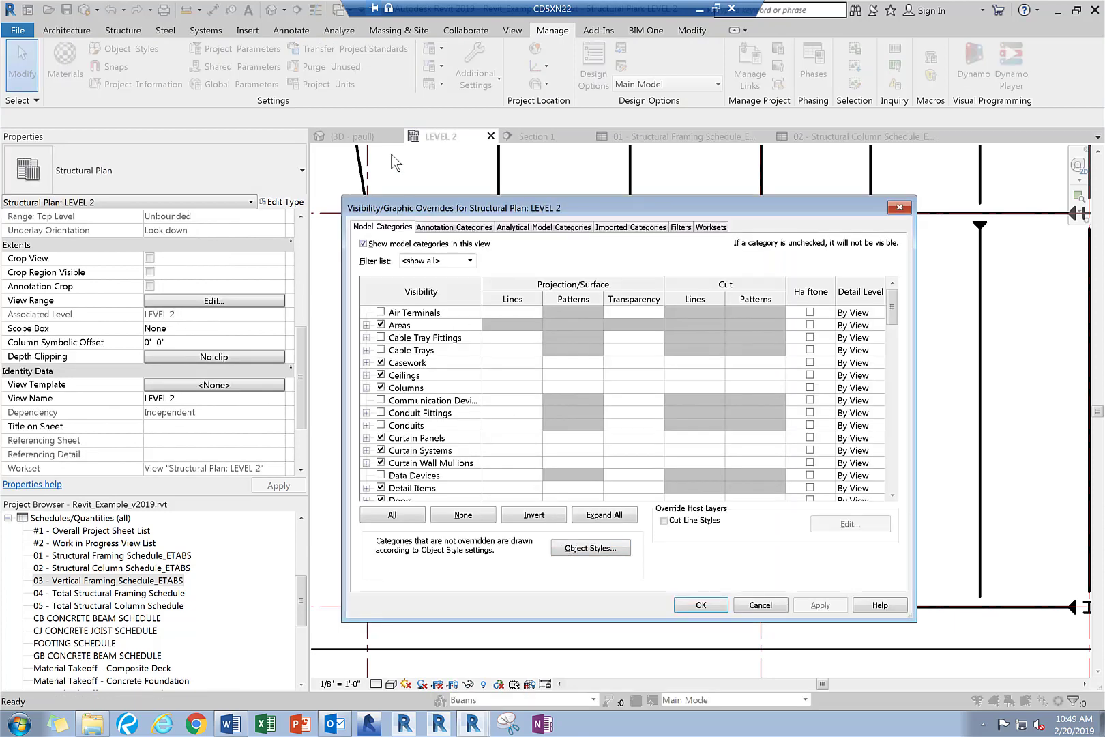
{"action": "left_click", "coordinate": [421, 364]}
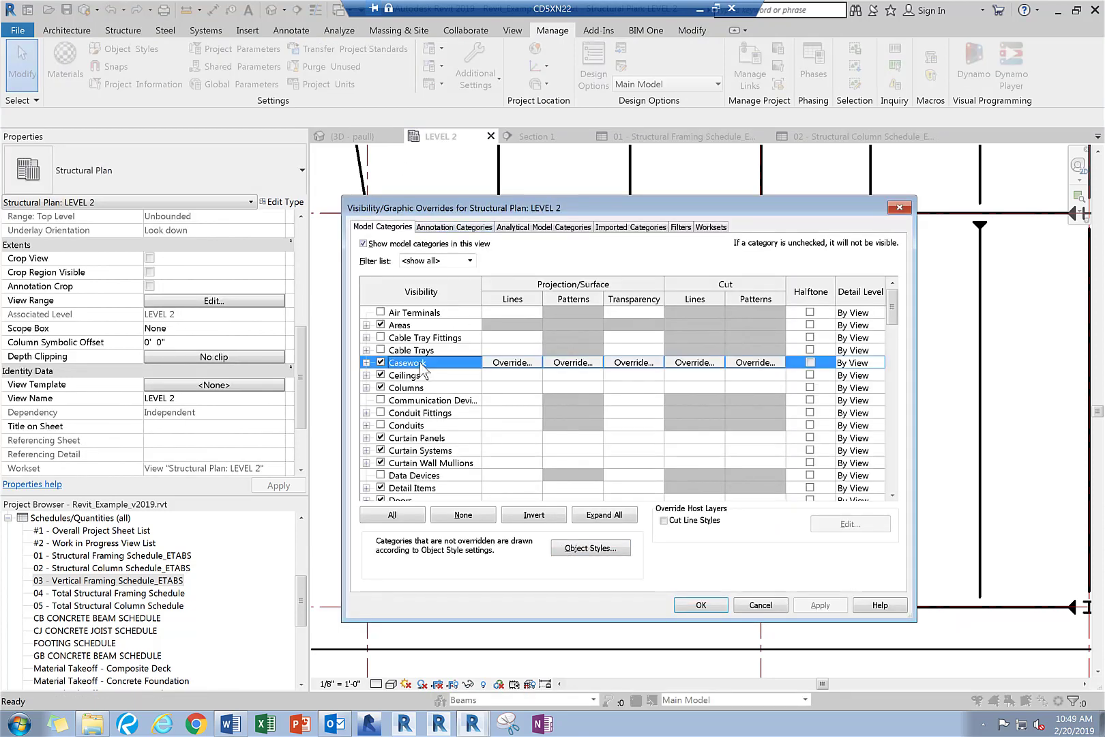
{"action": "scroll", "coordinate": [424, 402], "scroll_direction": "down", "scroll_amount": 2}
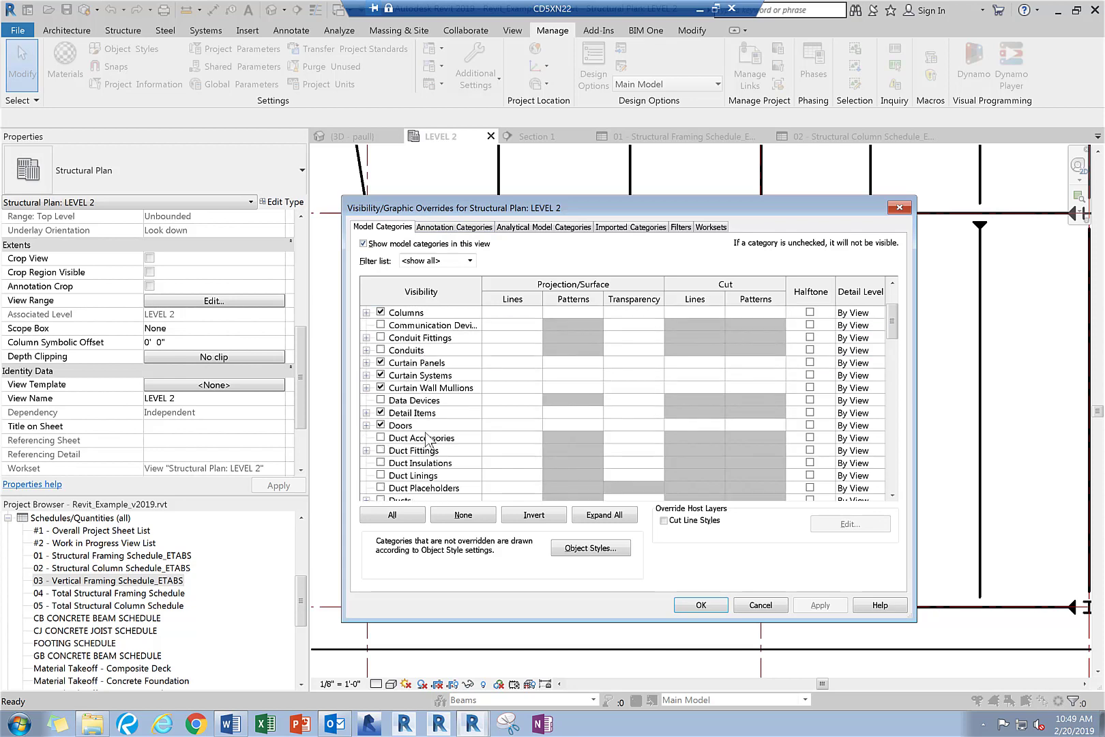
{"action": "left_click", "coordinate": [424, 430]}
{"action": "scroll", "coordinate": [409, 444], "scroll_direction": "down", "scroll_amount": 5}
{"action": "left_click", "coordinate": [388, 461]}
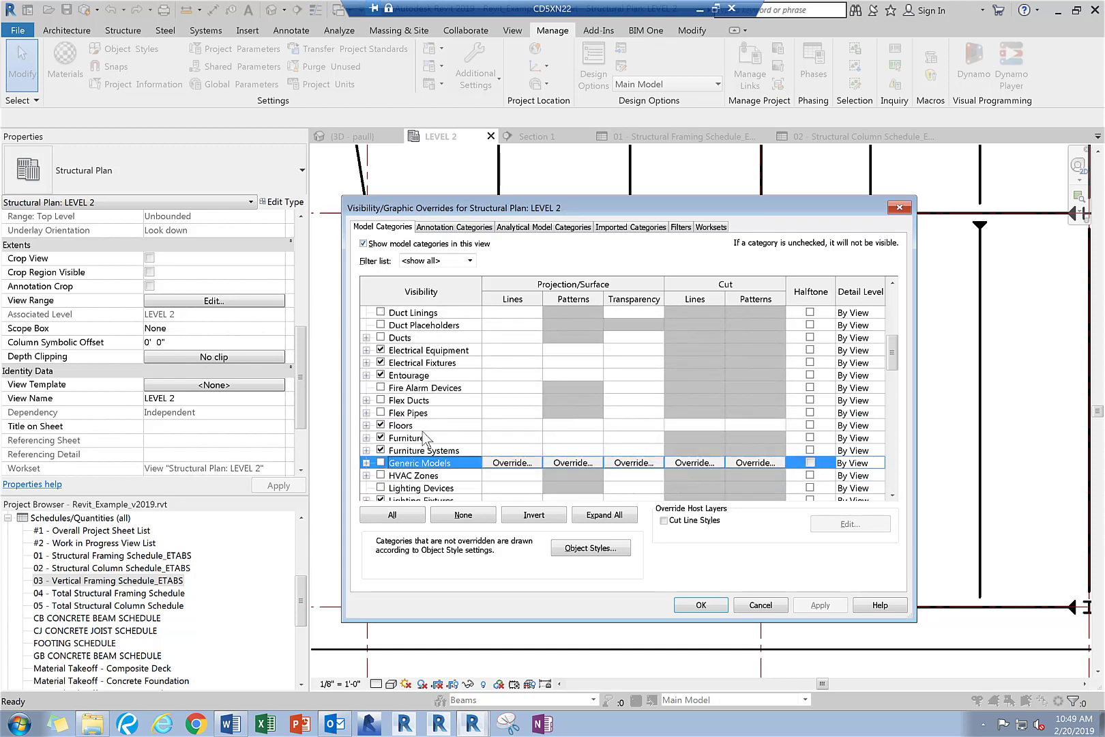
{"action": "left_click", "coordinate": [380, 450]}
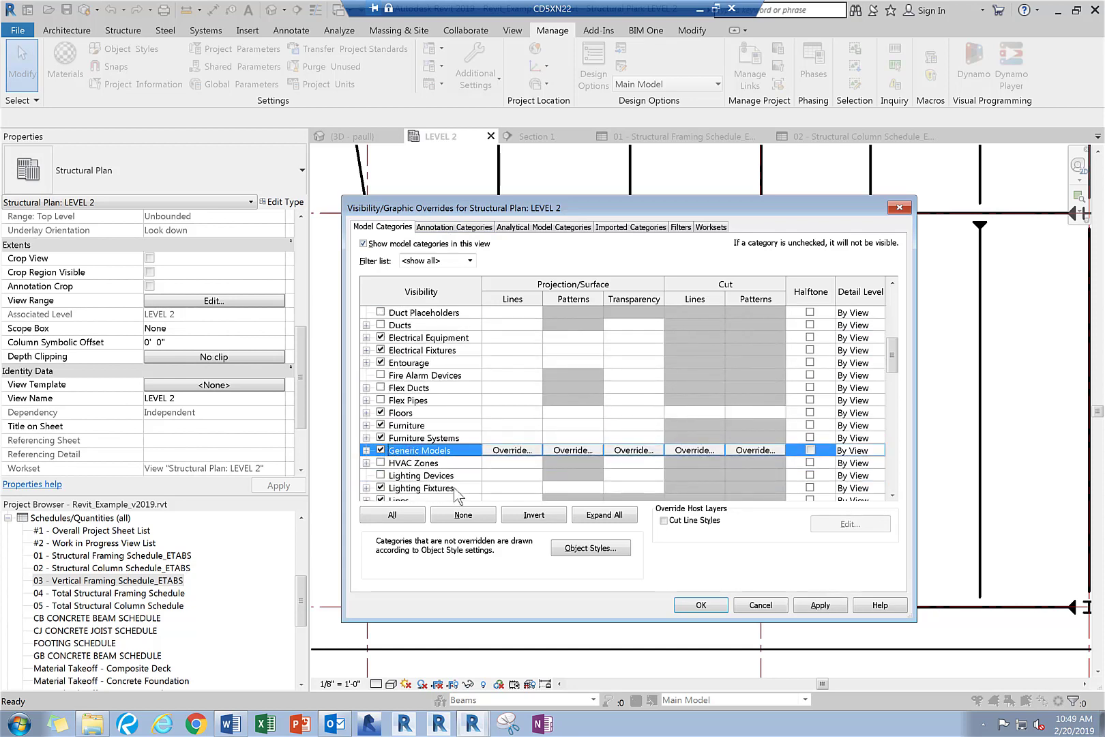
{"action": "left_click", "coordinate": [685, 606]}
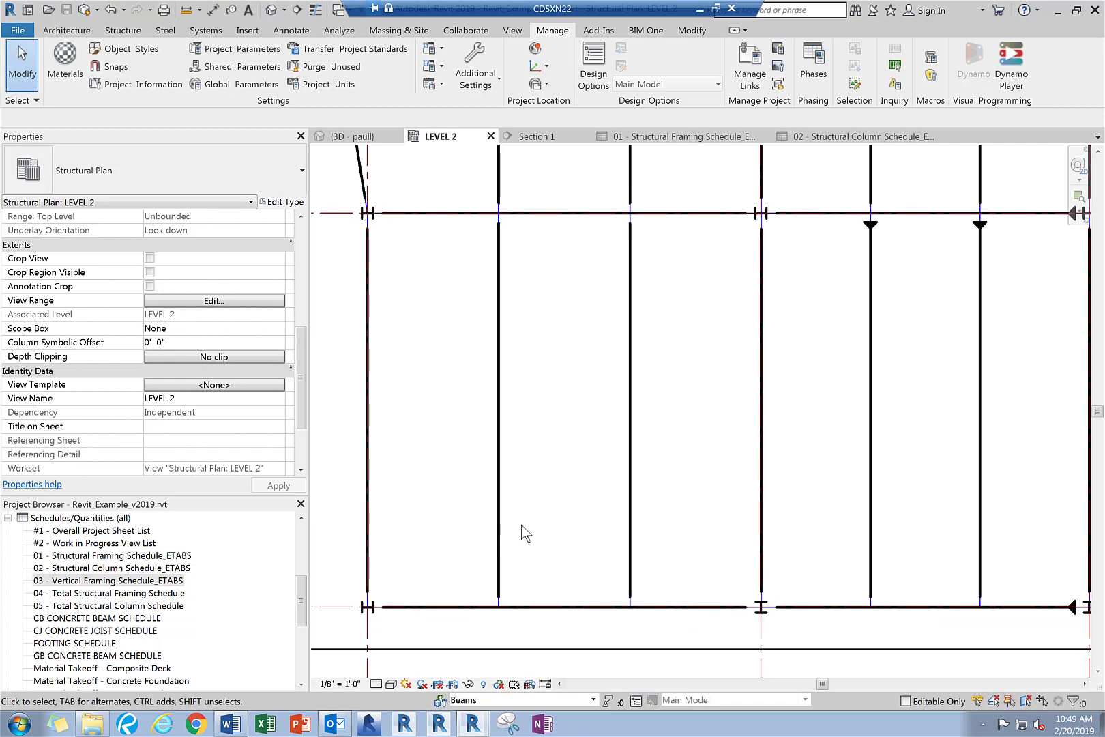
Display the plan with thin lines and examine the generic model lines and points at the beam ends up close.
{"action": "scroll", "coordinate": [505, 219], "scroll_direction": "up", "scroll_amount": 6}
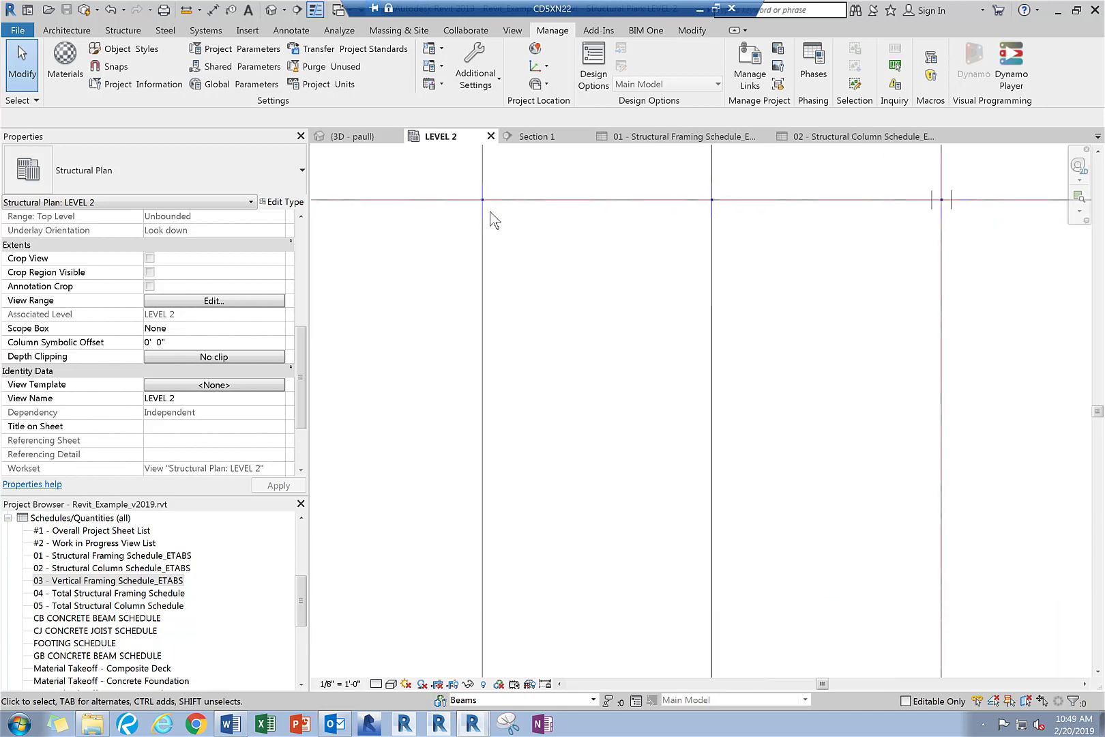
{"action": "scroll", "coordinate": [477, 201], "scroll_direction": "up", "scroll_amount": 3}
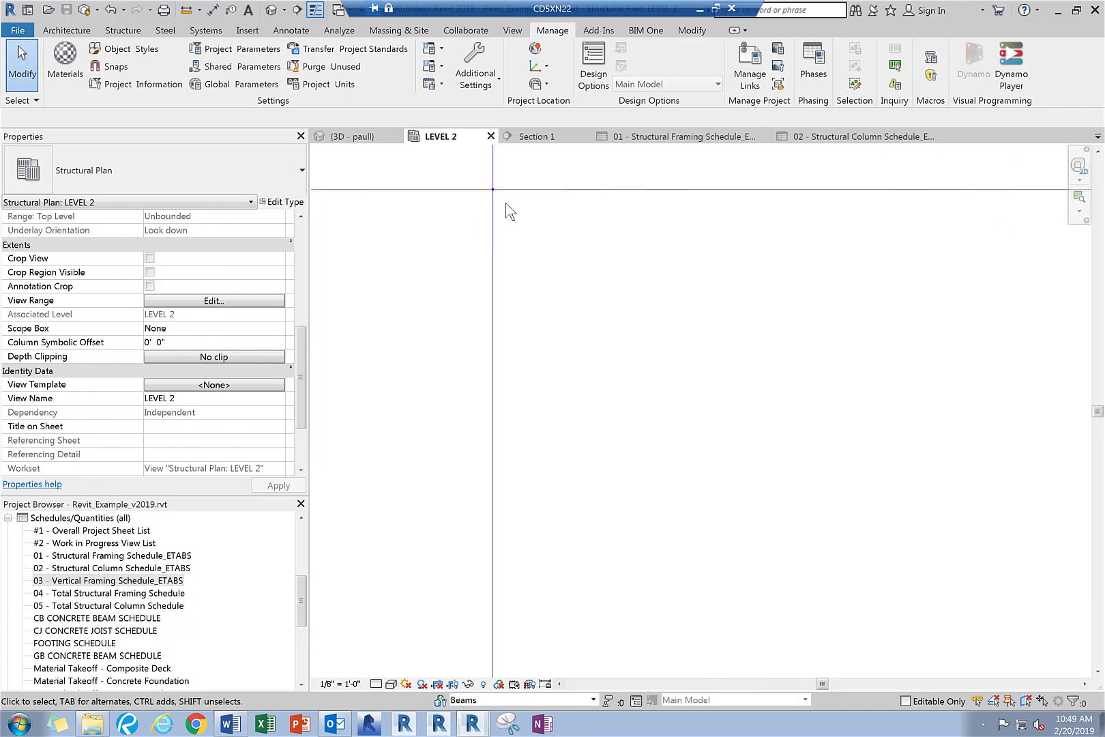
{"action": "scroll", "coordinate": [508, 213], "scroll_direction": "down", "scroll_amount": 6}
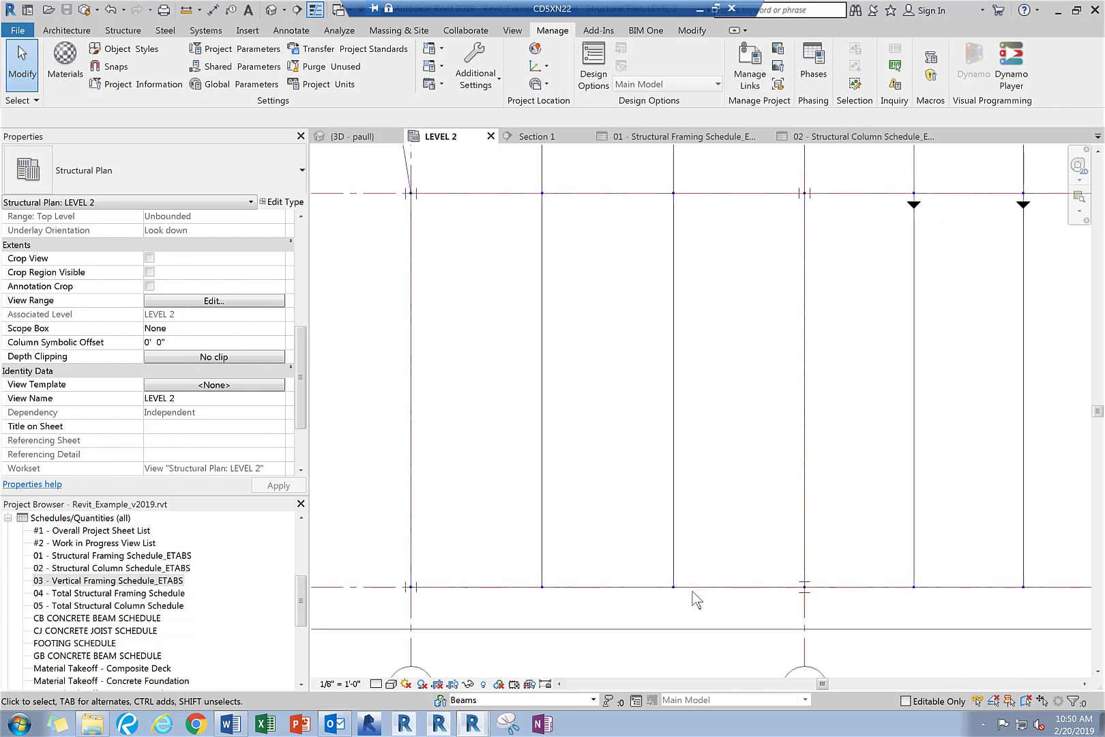
{"action": "scroll", "coordinate": [692, 591], "scroll_direction": "up", "scroll_amount": 2}
{"action": "scroll", "coordinate": [699, 594], "scroll_direction": "down", "scroll_amount": 2}
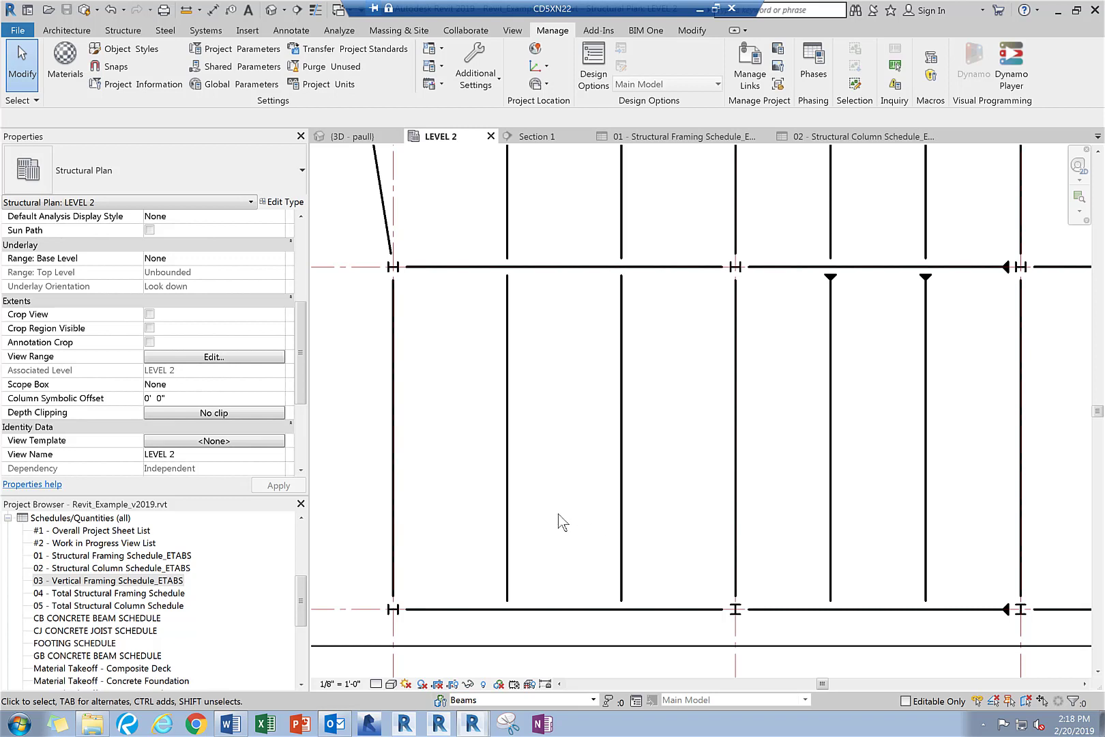
Inspect the constraints, geometric position and structural properties of the grid A girder between grids 1 and 2.
{"action": "left_click", "coordinate": [566, 612]}
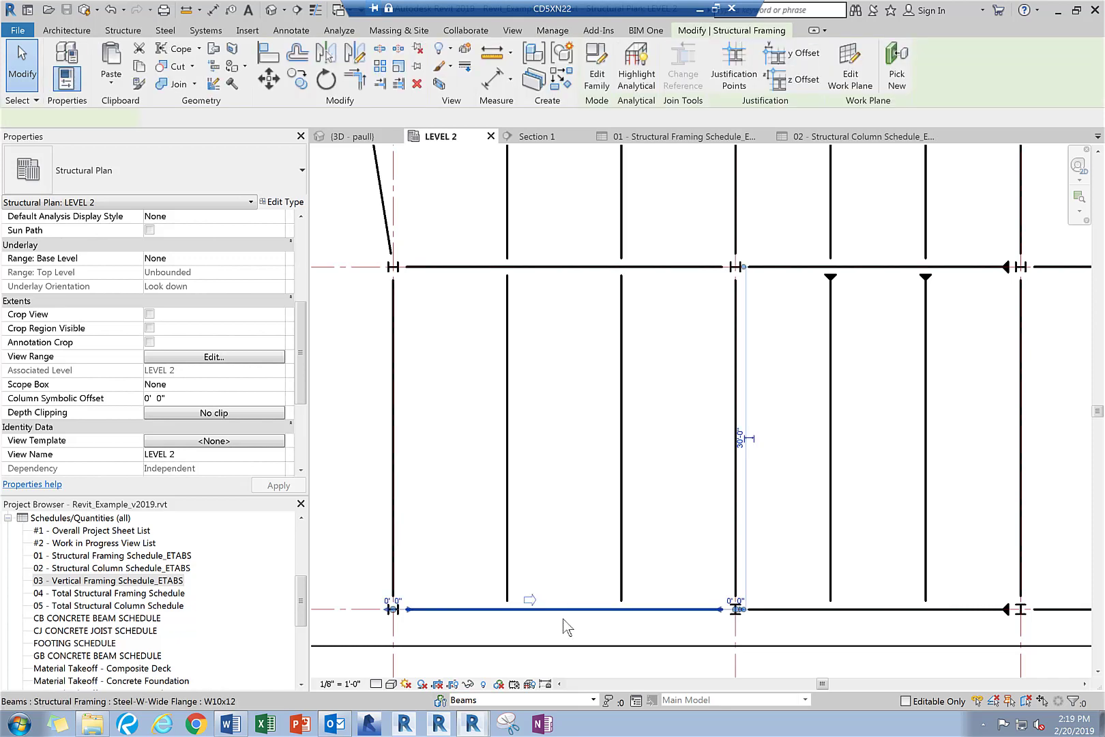
{"action": "left_click_drag", "start_coordinate": [300, 348], "coordinate": [289, 264]}
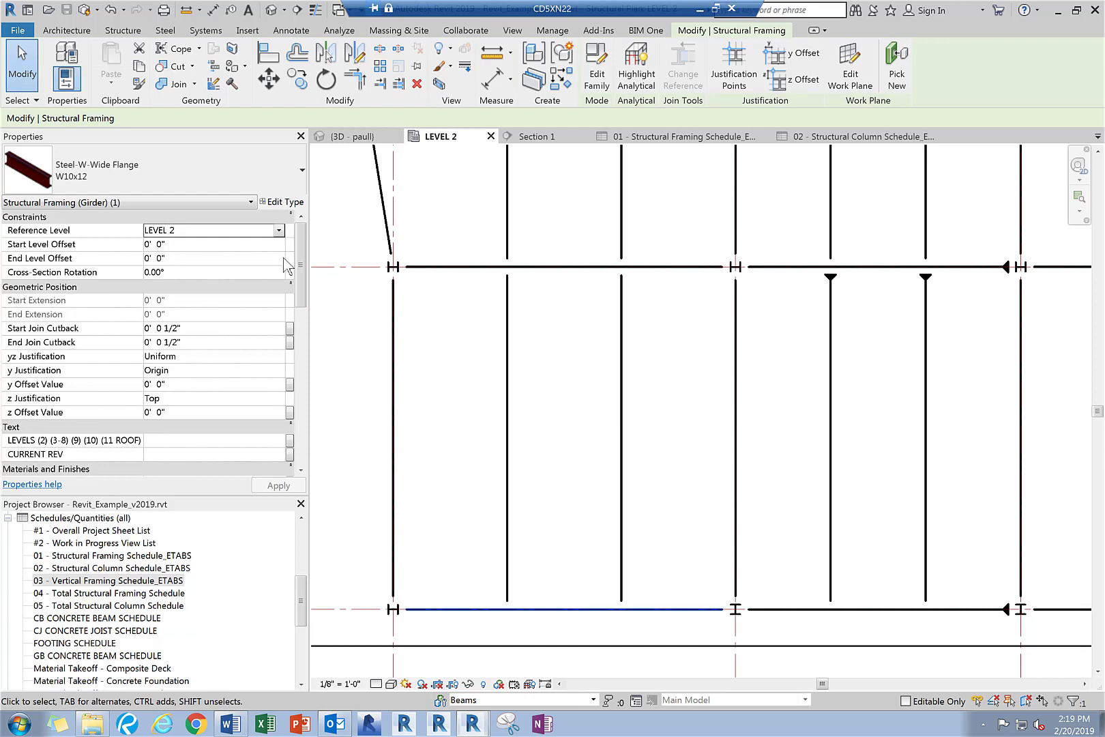
{"action": "left_click", "coordinate": [558, 617]}
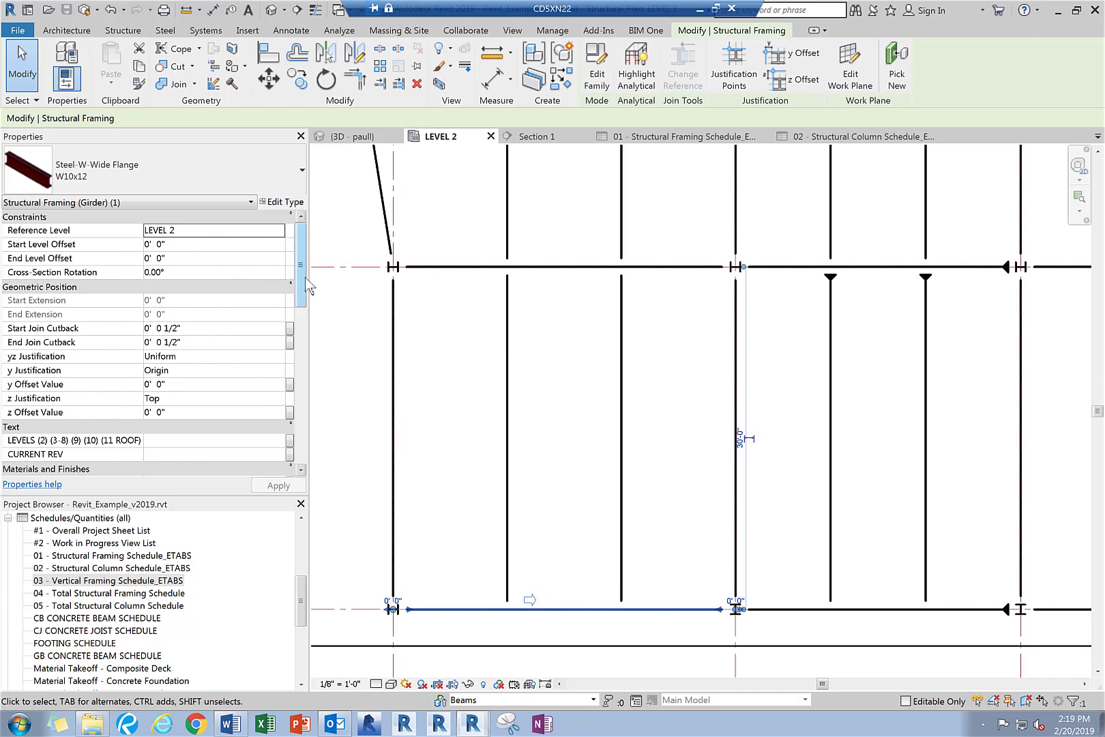
{"action": "scroll", "coordinate": [302, 288], "scroll_direction": "down", "scroll_amount": 5}
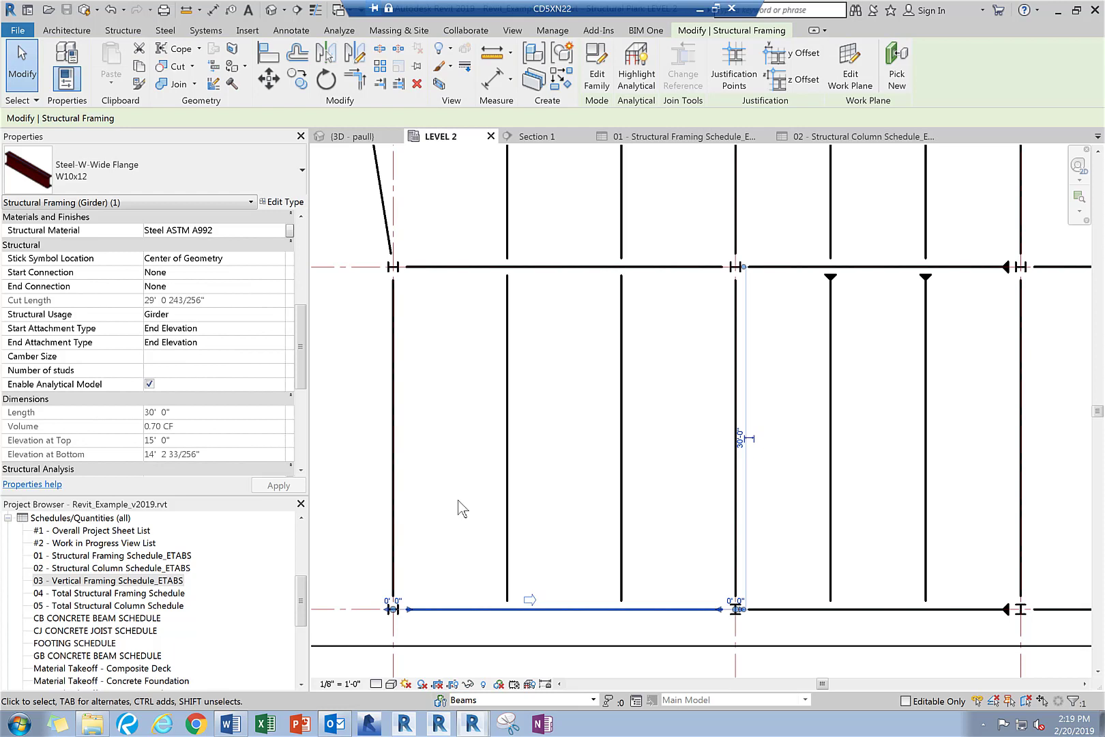
Set both the start and end connections of the grid A girder between grids 1 and 2 to Moment Frame.
{"action": "left_click", "coordinate": [222, 272]}
{"action": "left_click", "coordinate": [278, 272]}
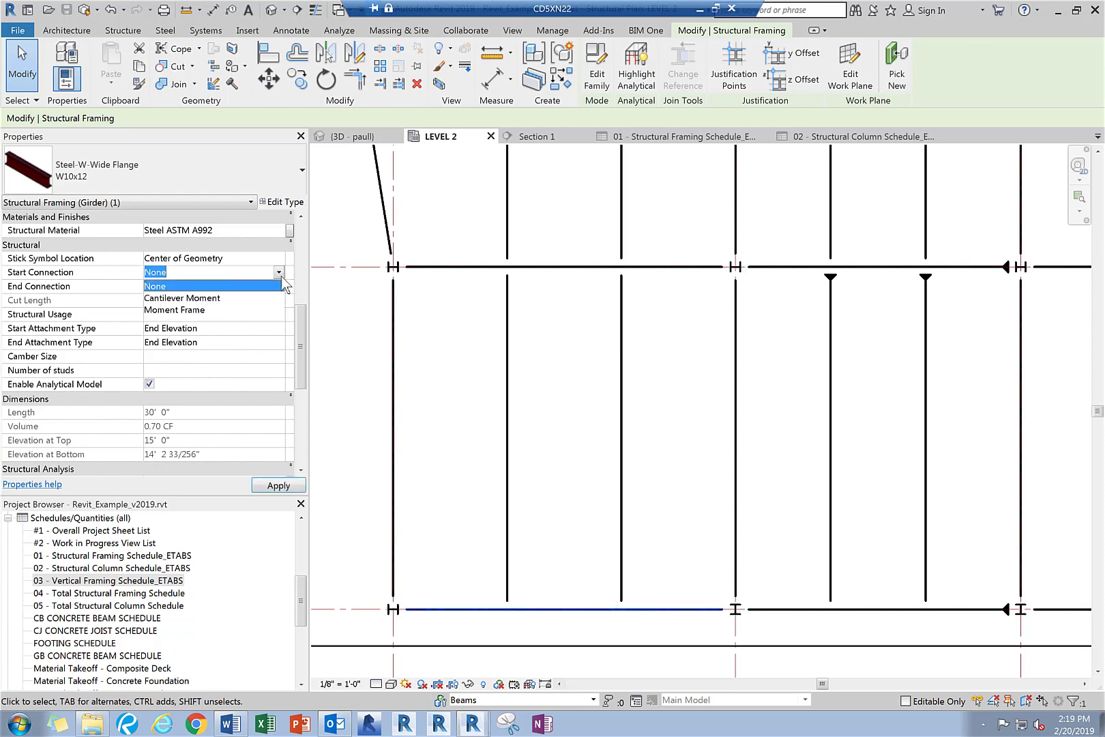
{"action": "left_click", "coordinate": [243, 310]}
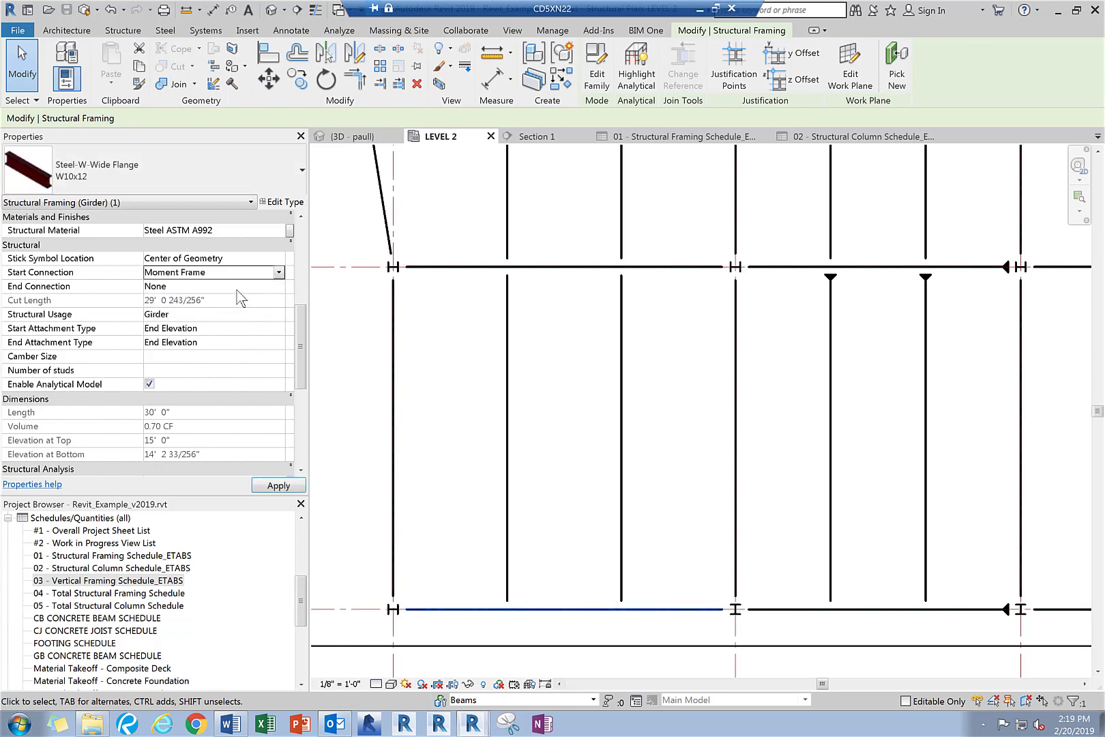
{"action": "left_click", "coordinate": [240, 287]}
{"action": "left_click", "coordinate": [278, 286]}
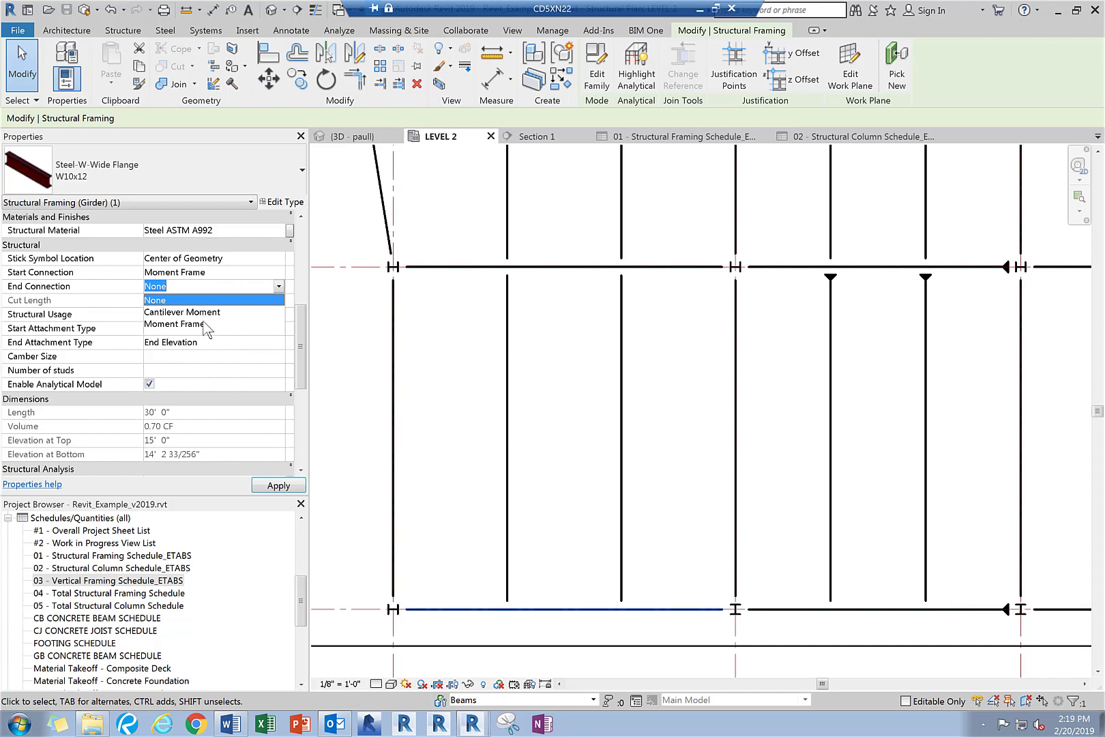
{"action": "left_click", "coordinate": [207, 325]}
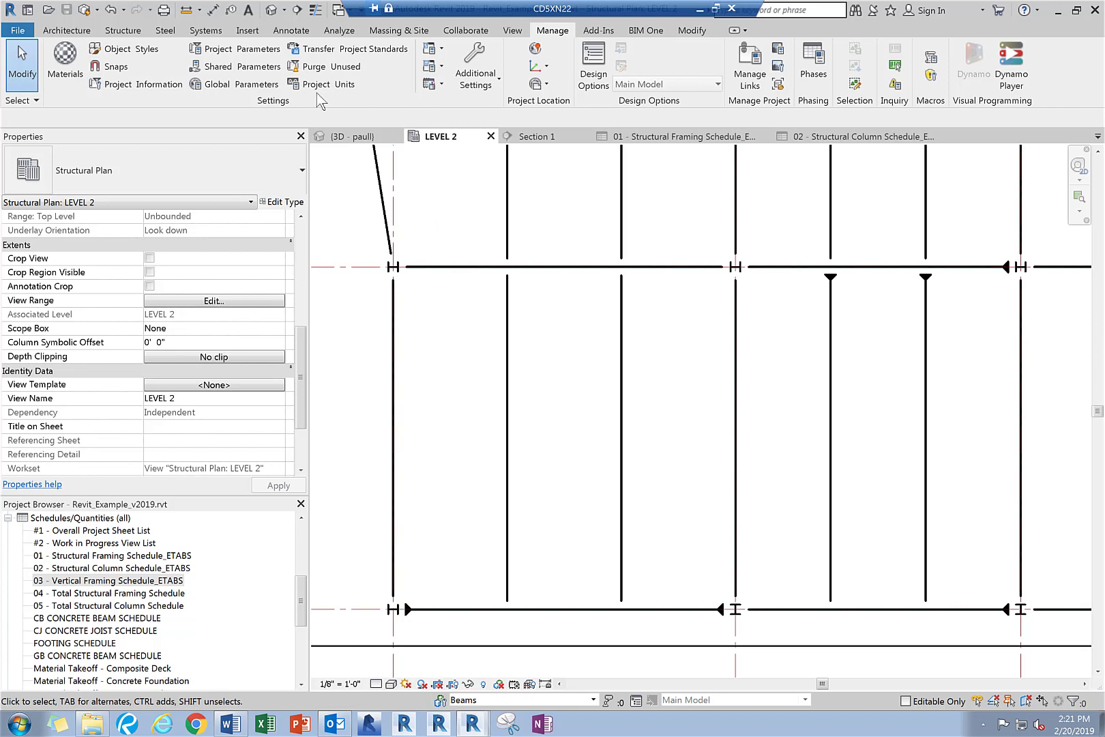
Open the default 3D view and set all worksets, from Base_Level_Braces to Workset1, to Hide in its visibility overrides.
{"action": "left_click", "coordinate": [272, 15]}
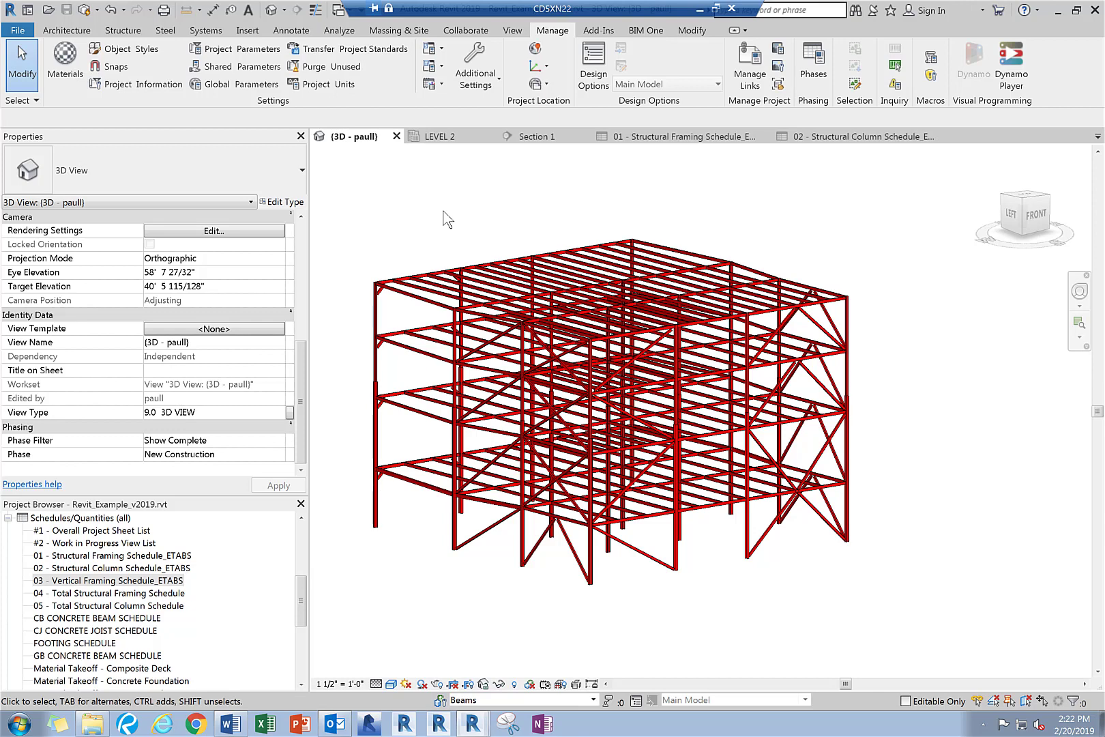
{"action": "key", "text": "v"}
{"action": "key", "text": "g"}
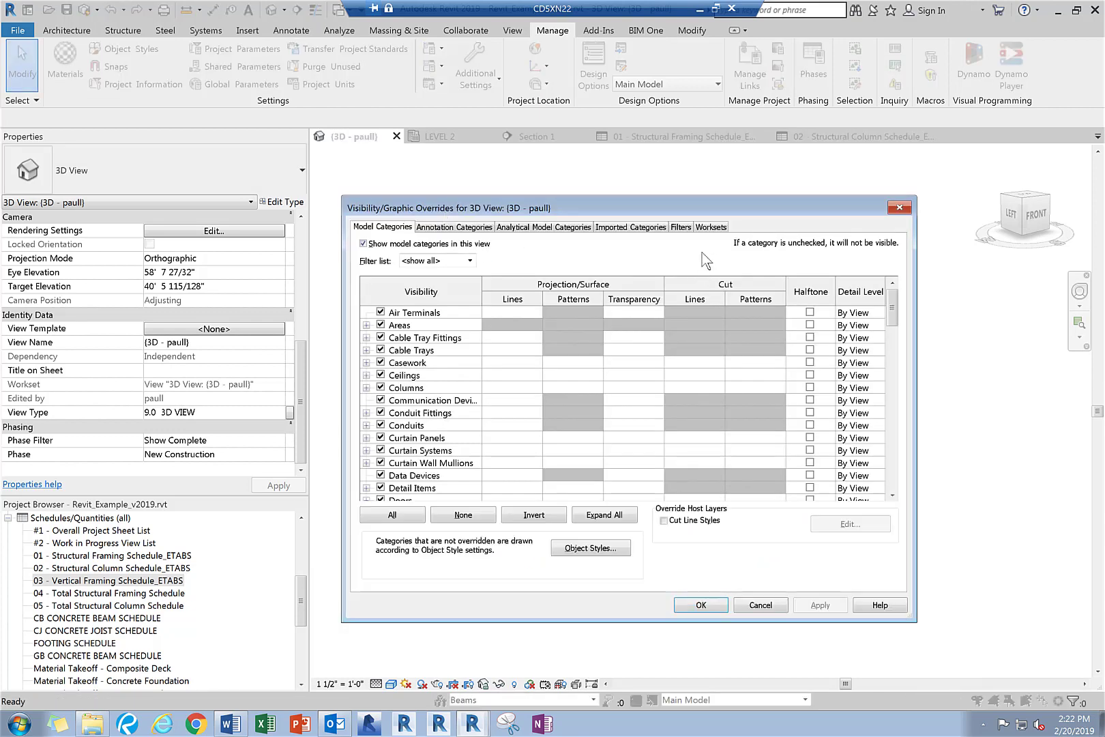
{"action": "left_click", "coordinate": [706, 227]}
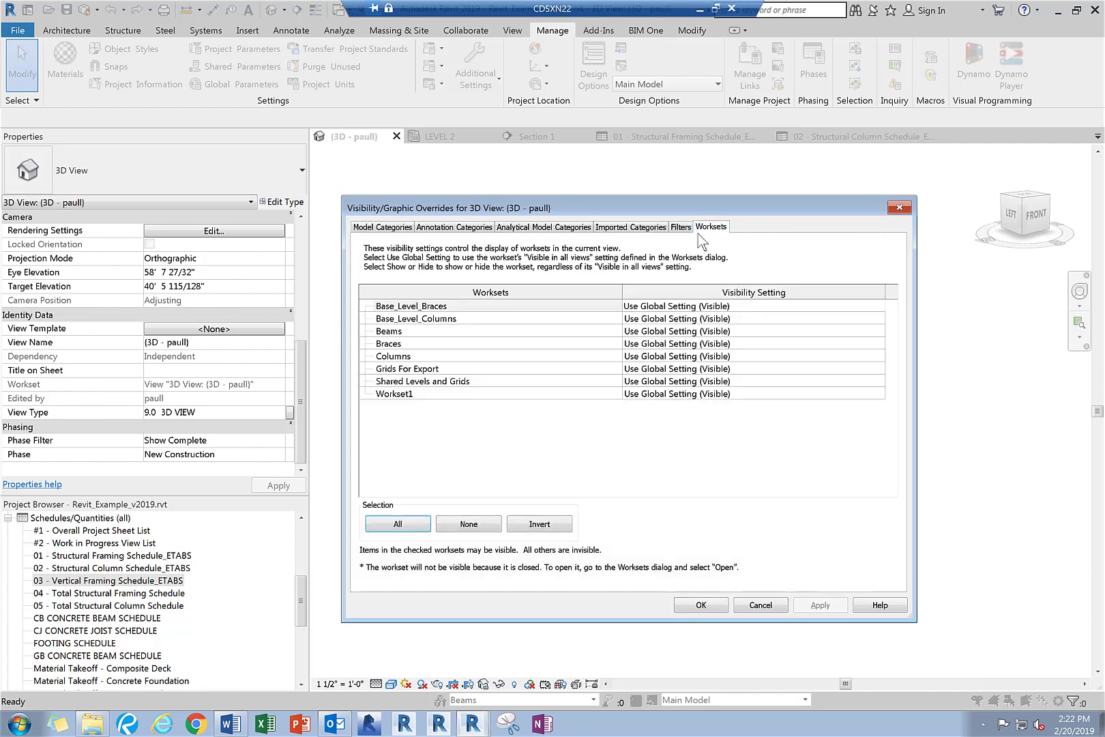
{"action": "left_click", "coordinate": [706, 304]}
{"action": "left_click", "coordinate": [709, 394], "text": "shift"}
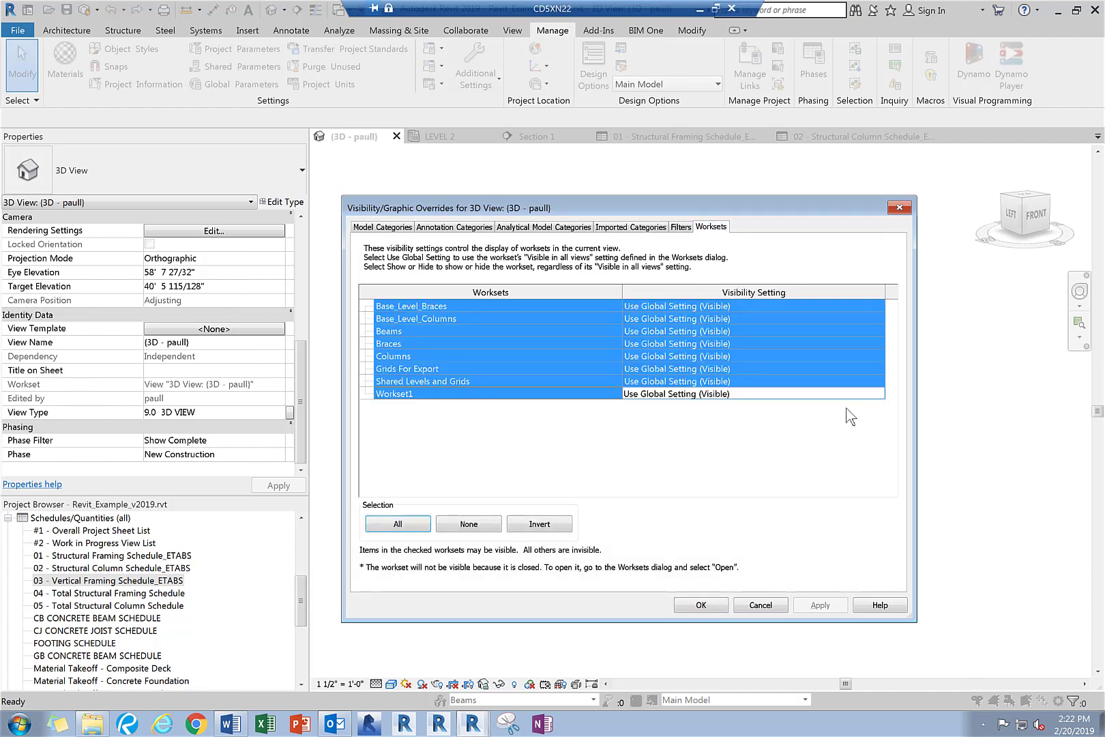
{"action": "left_click", "coordinate": [869, 394]}
{"action": "left_click", "coordinate": [876, 393]}
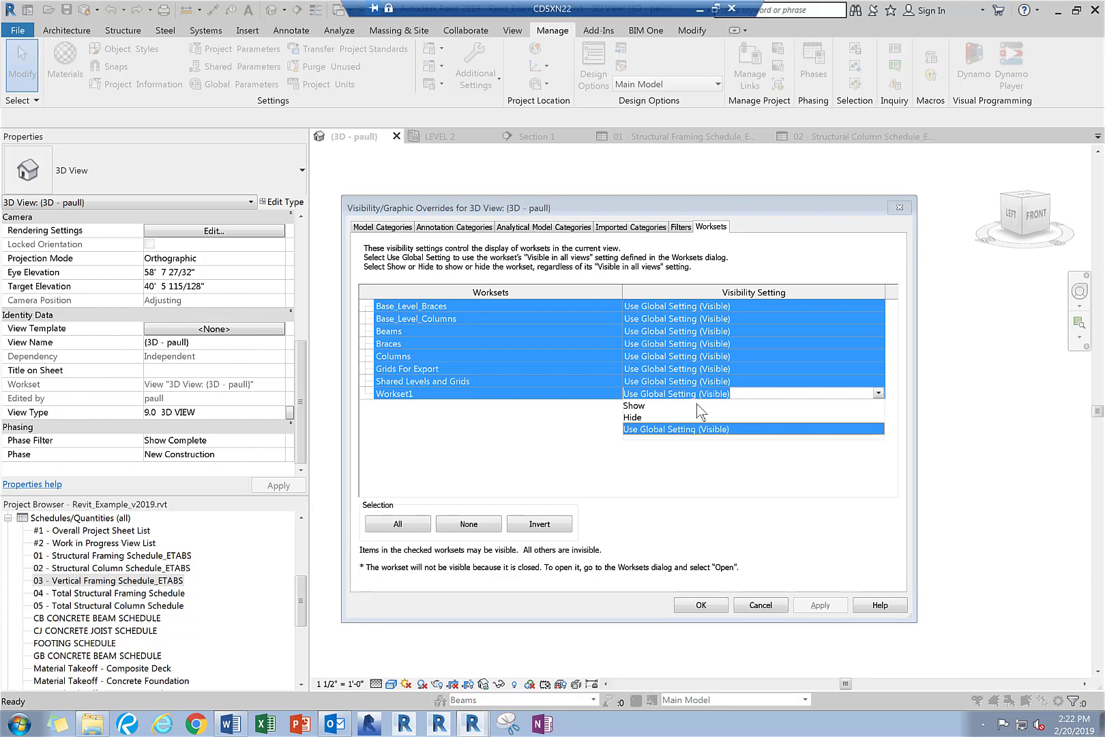
{"action": "left_click", "coordinate": [679, 417]}
Set the Beams workset's visibility to Use Global Setting (Visible) and apply the overrides to the 3D view.
{"action": "left_click", "coordinate": [409, 331]}
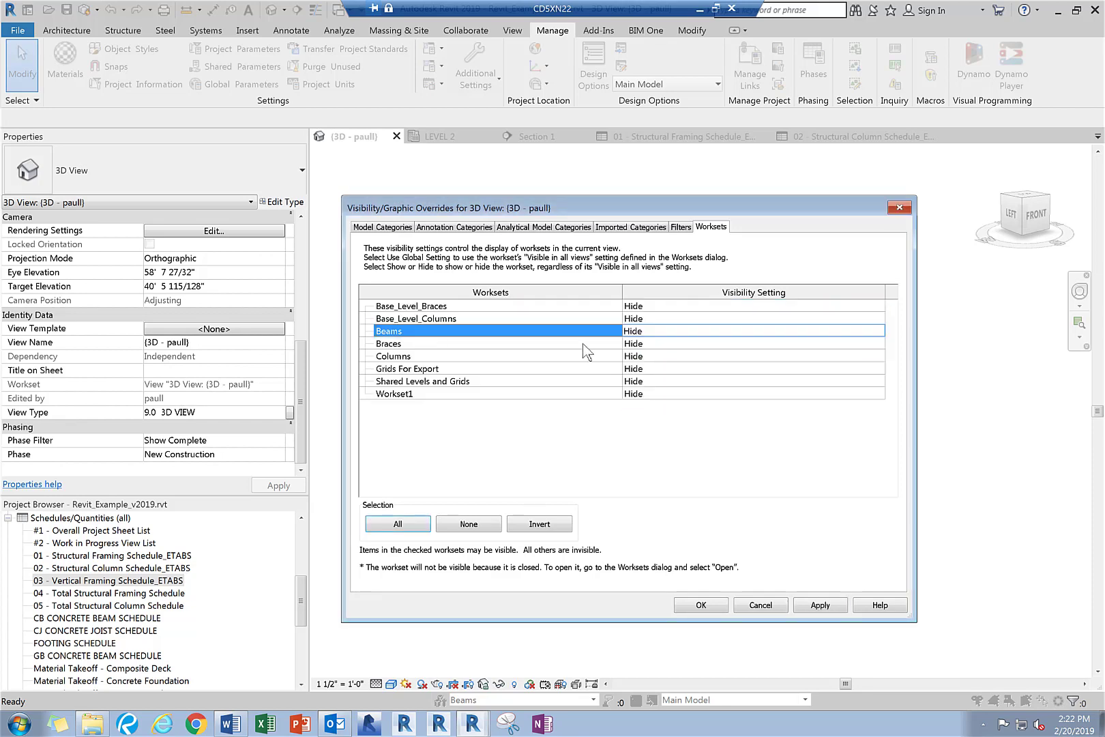
{"action": "left_click", "coordinate": [713, 333]}
{"action": "left_click", "coordinate": [878, 330]}
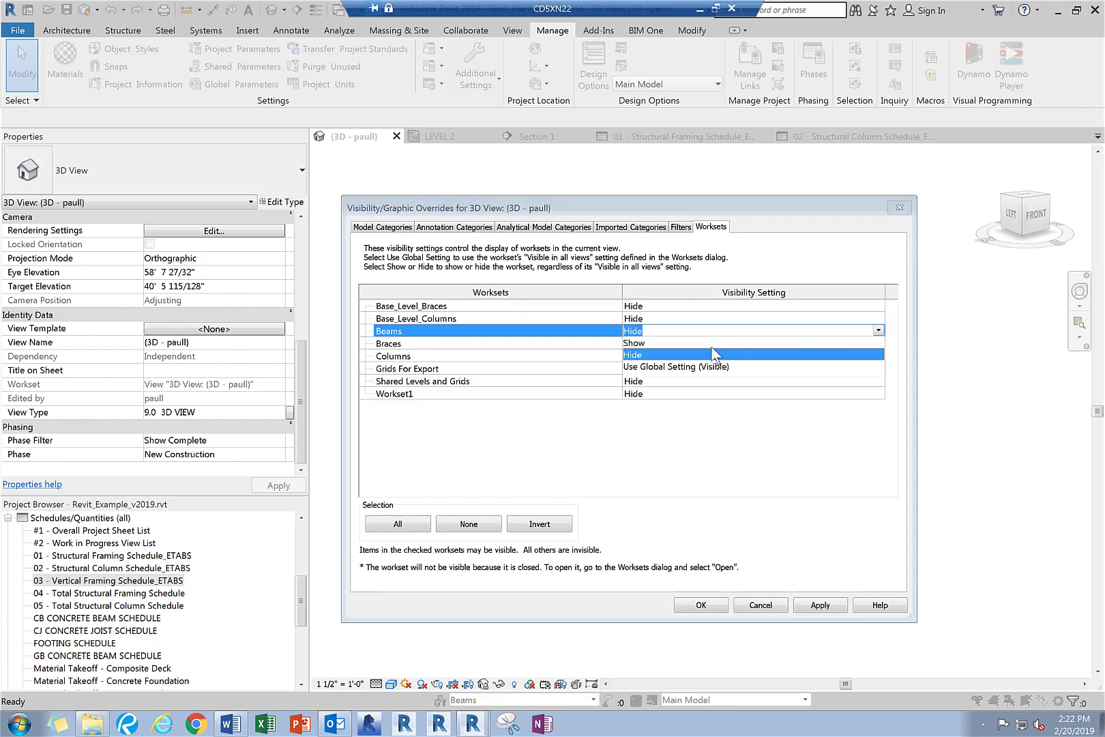
{"action": "left_click", "coordinate": [681, 367]}
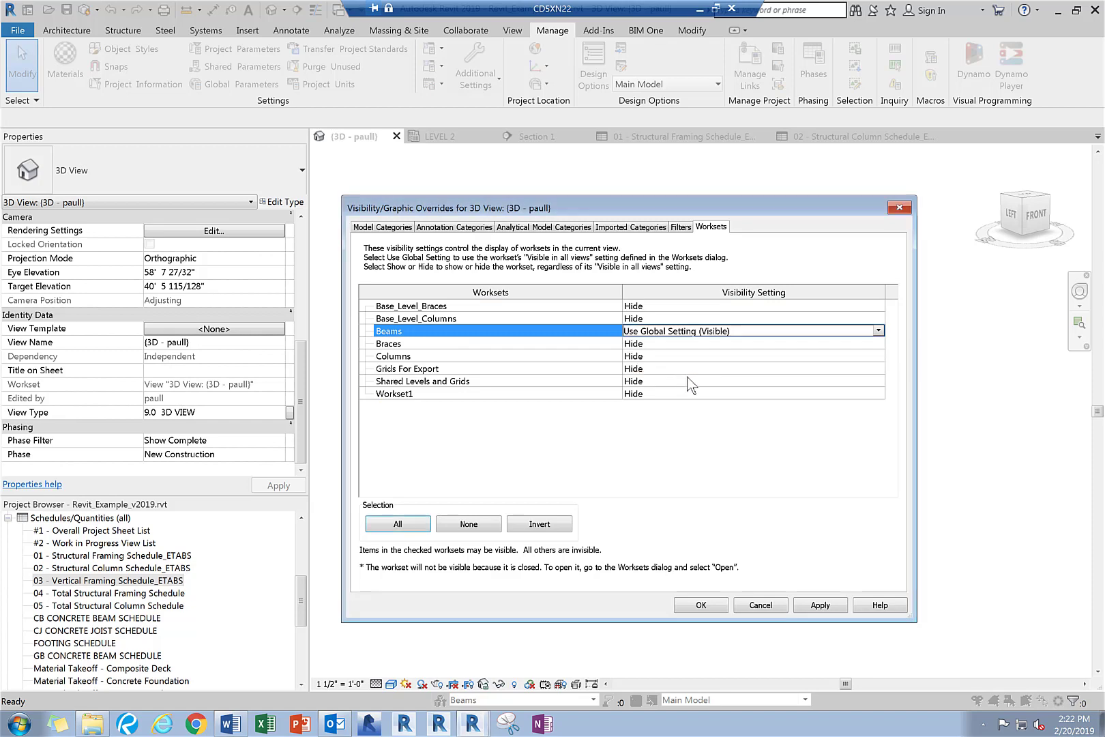
{"action": "left_click", "coordinate": [708, 606]}
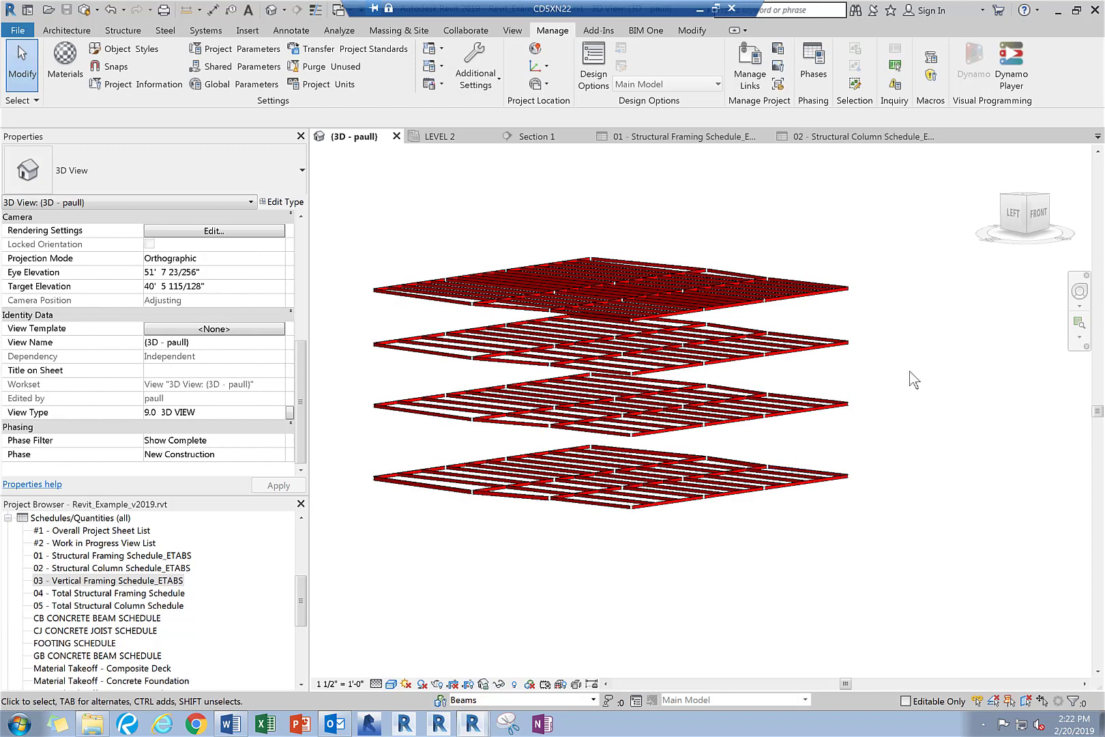
{"action": "mouse_move", "coordinate": [909, 379]}
{"action": "middle_mouse_down", "text": "shift"}
{"action": "mouse_move", "coordinate": [889, 442]}
{"action": "mouse_move", "coordinate": [907, 354]}
{"action": "mouse_move", "coordinate": [913, 380]}
{"action": "middle_mouse_up", "text": "shift"}
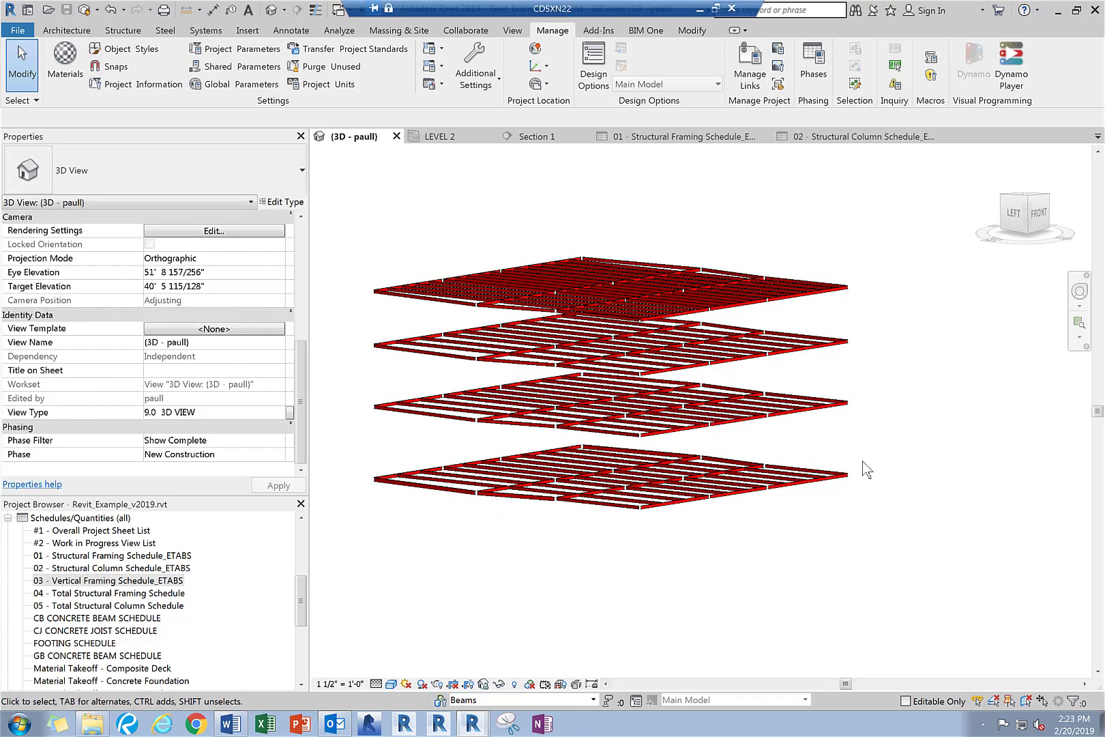